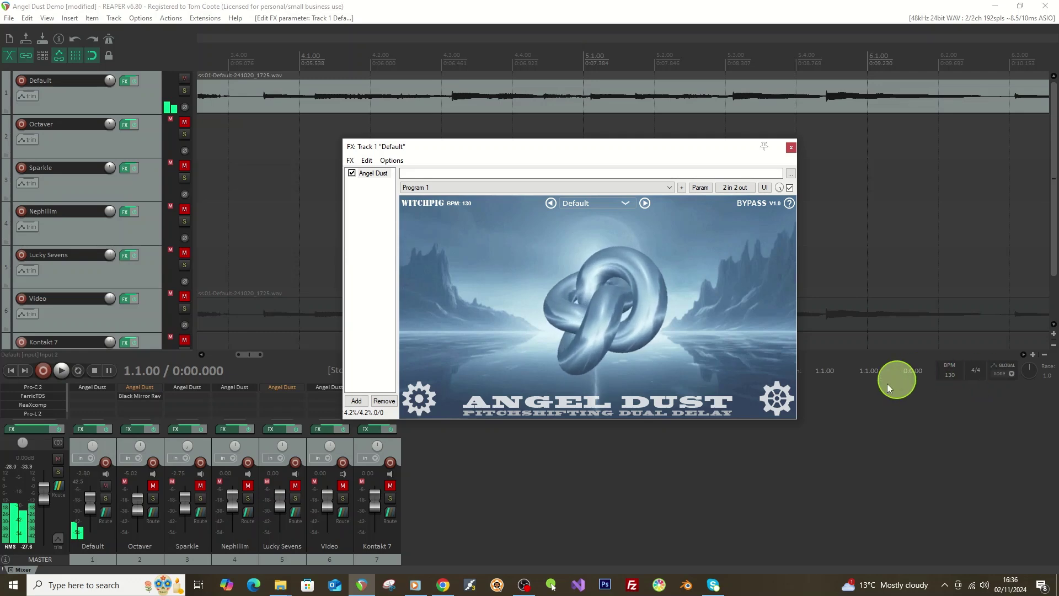
# Read Angel Dust's built-in help text and display the plugin's parameter controls on the Default track.
pyautogui.click(777, 398)
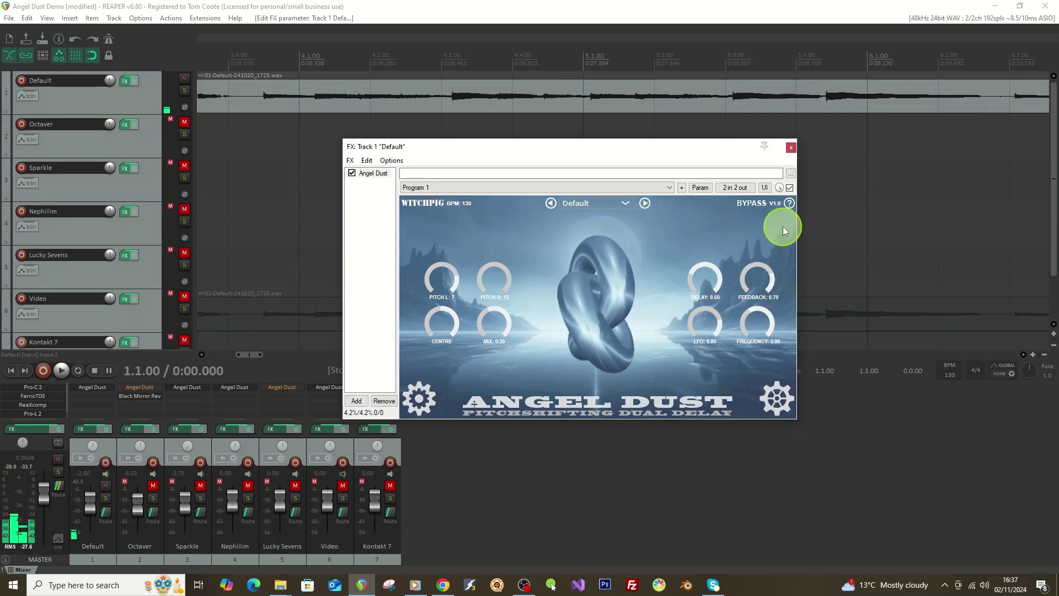
pyautogui.click(789, 203)
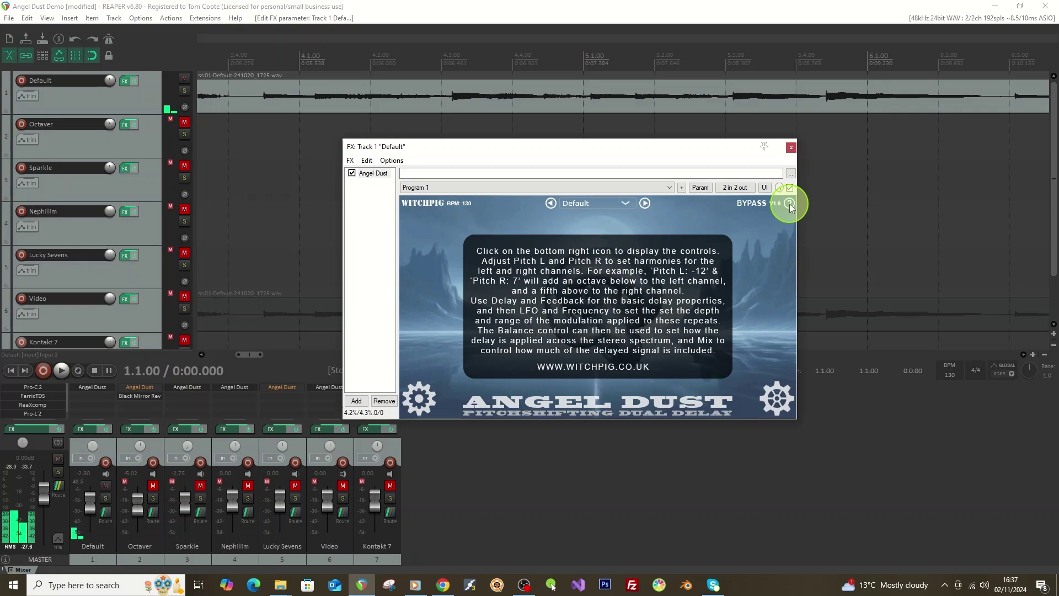
pyautogui.moveTo(423, 402)
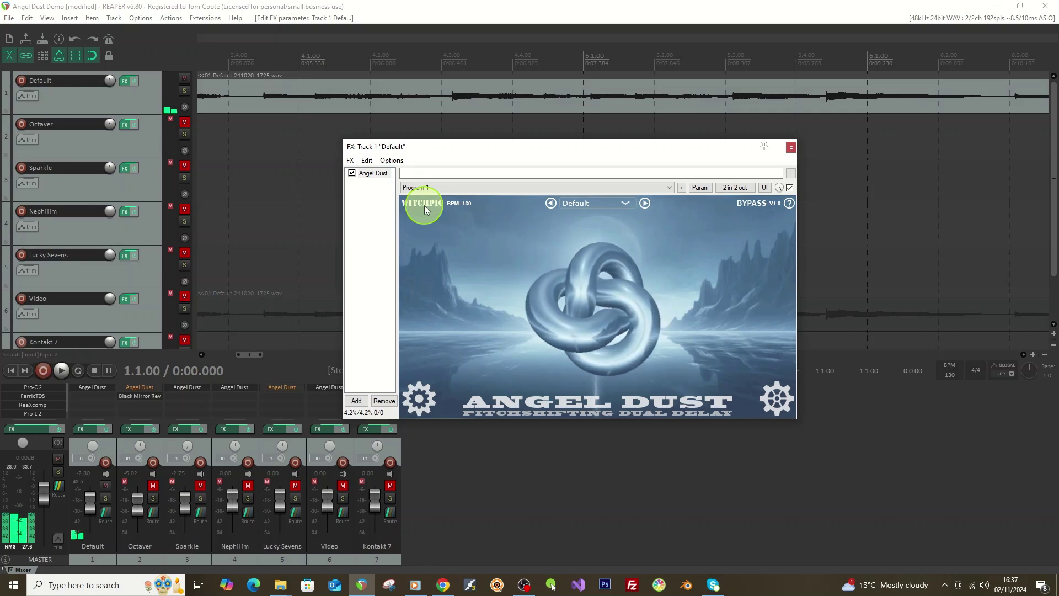
pyautogui.click(779, 399)
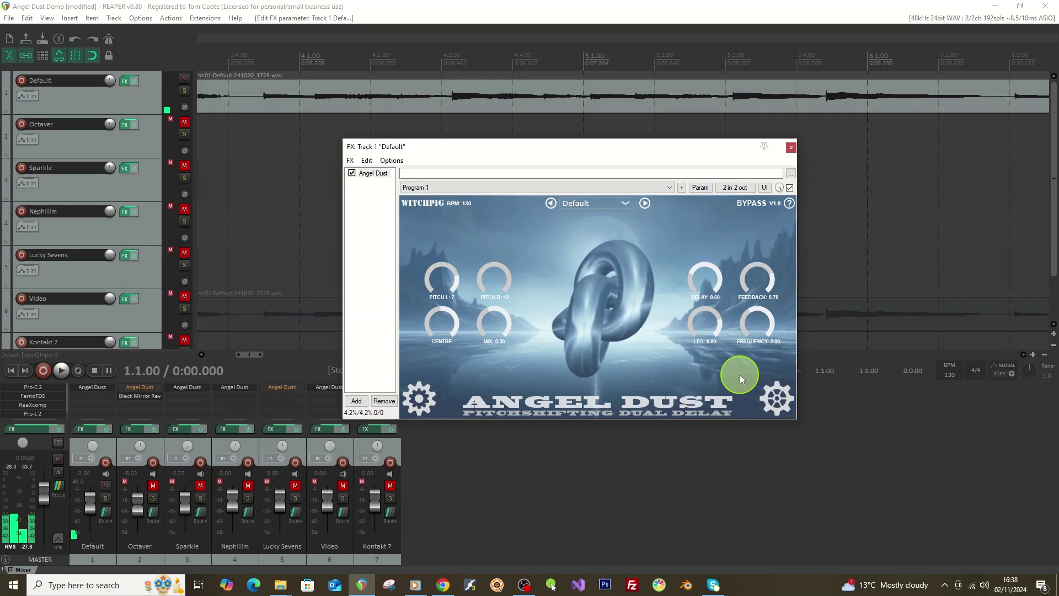
# Play the Default track from the project start with Angel Dust bypassed, and return to the start.
pyautogui.click(11, 370)
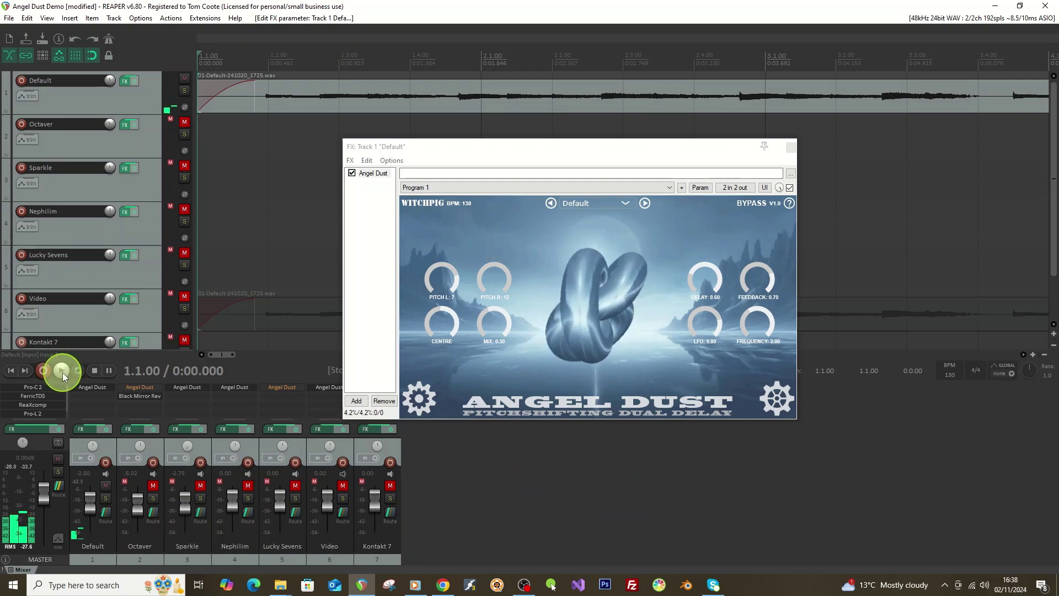
pyautogui.click(750, 204)
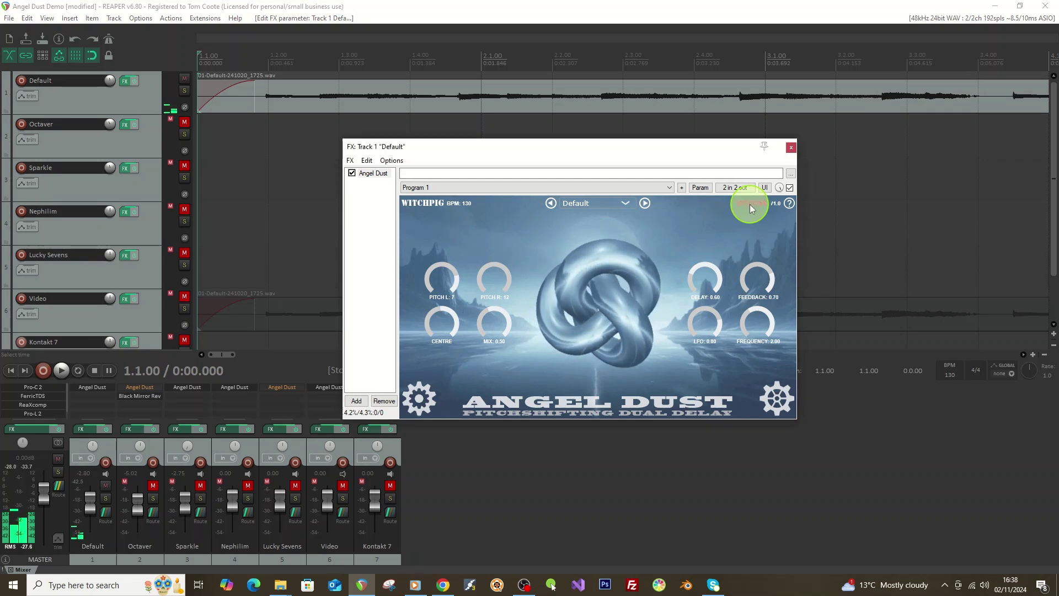
pyautogui.click(62, 371)
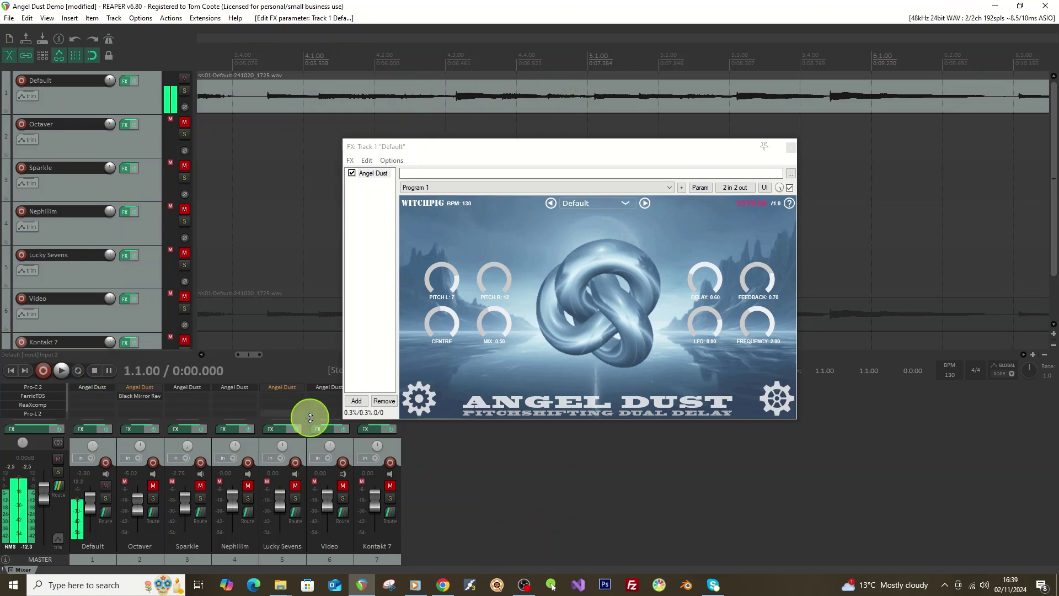
pyautogui.click(18, 371)
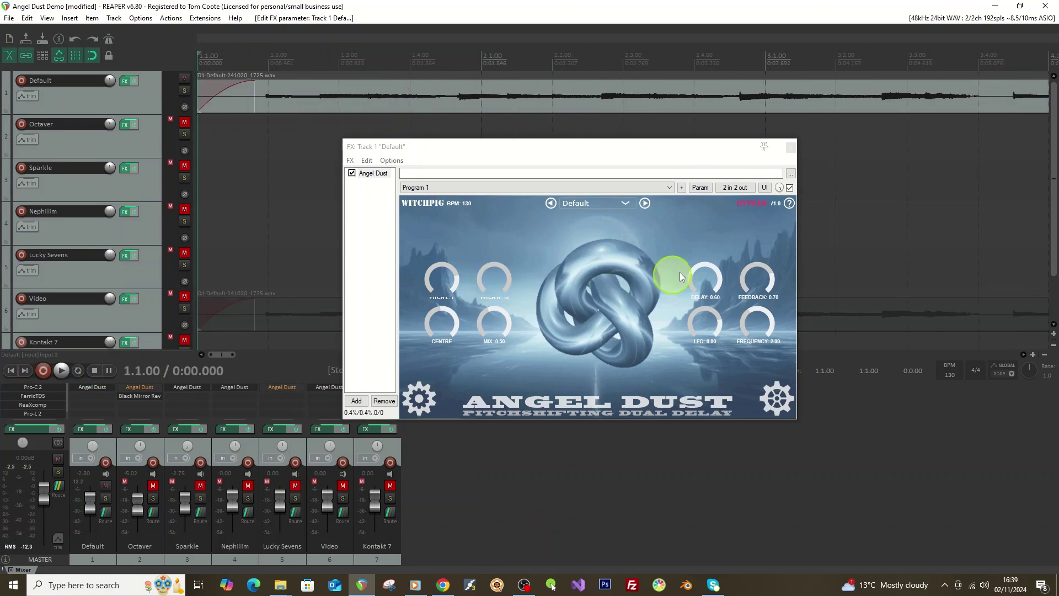
# Turn off Angel Dust's bypass and play the Default track from the start through the effect.
pyautogui.click(752, 208)
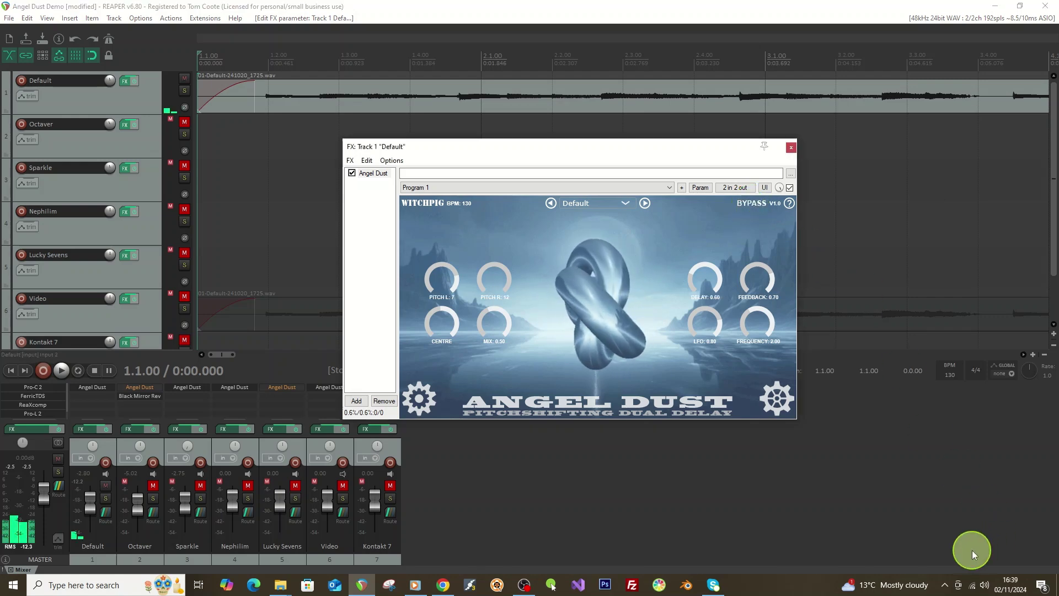
pyautogui.click(61, 372)
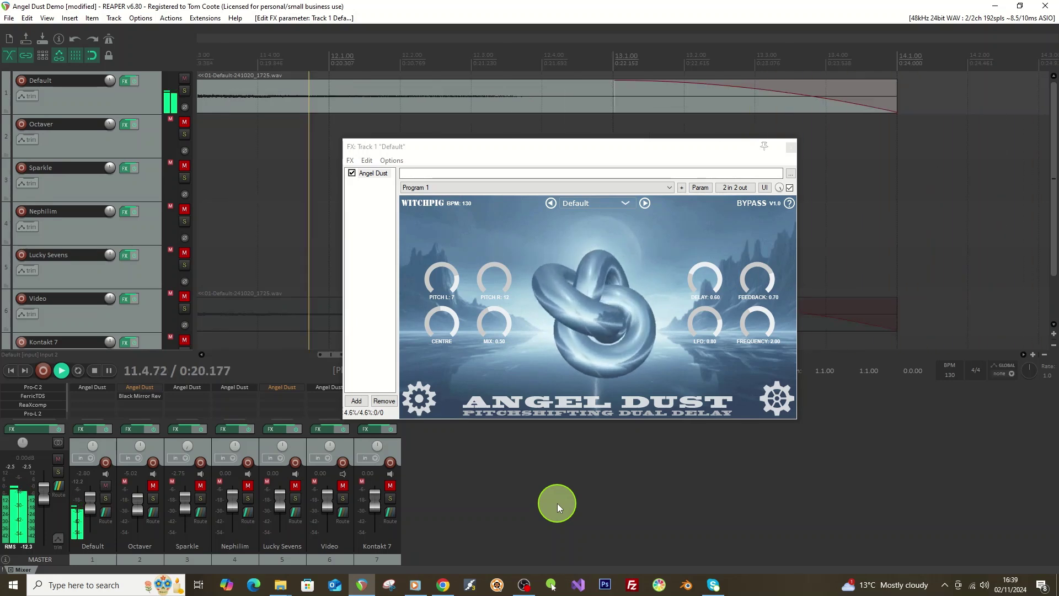
pyautogui.click(93, 372)
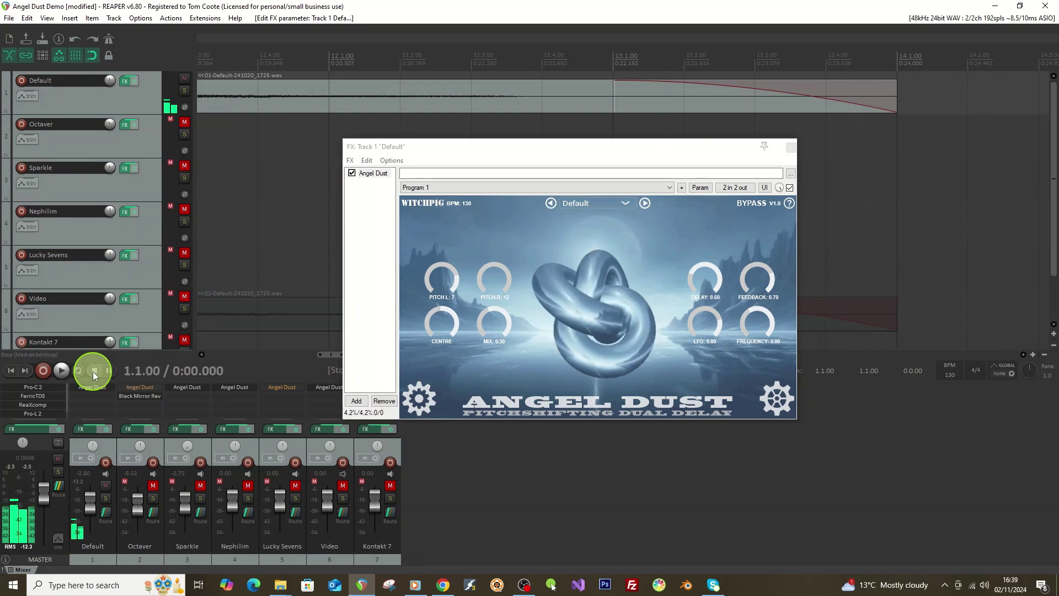
# Close the Default track's effects window, mute Default and unmute Octaver.
pyautogui.click(791, 149)
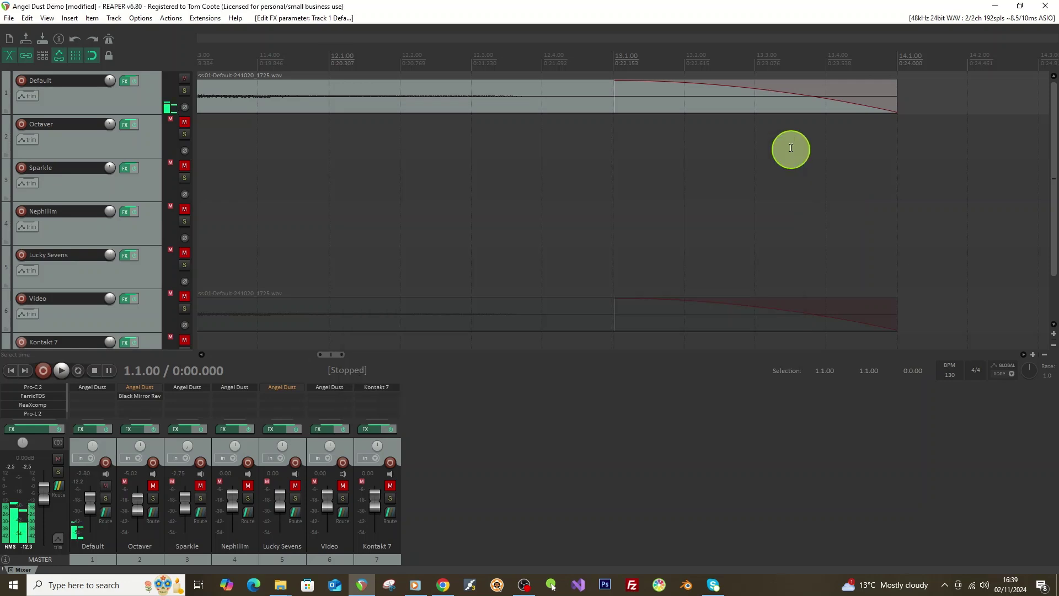
pyautogui.click(184, 78)
pyautogui.click(184, 121)
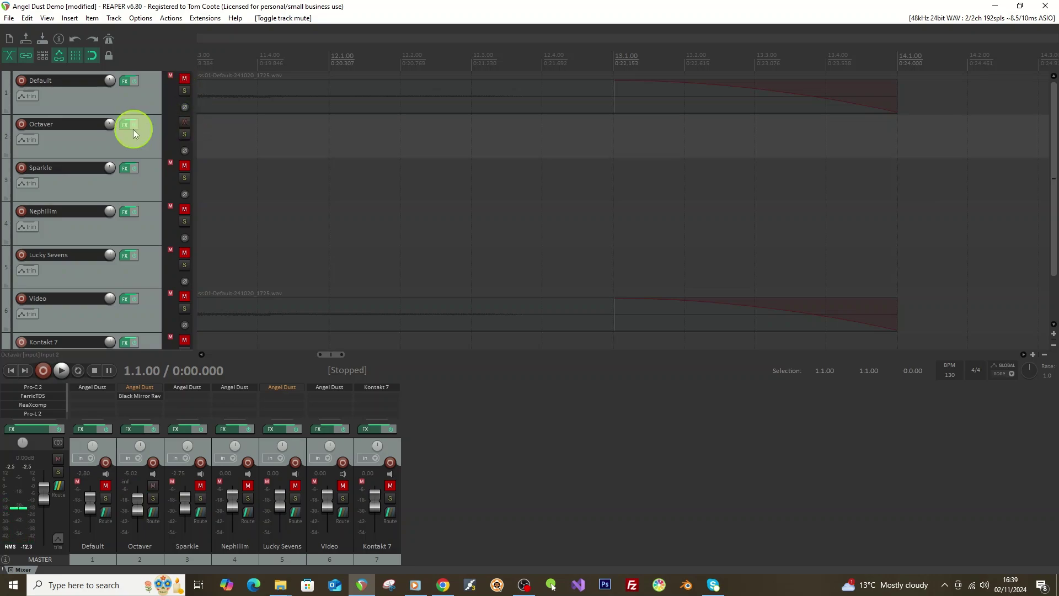
# In the Octaver track's effects chain, enable Angel Dust, disable Black Mirror Reverb and display Angel Dust's parameter controls.
pyautogui.click(124, 126)
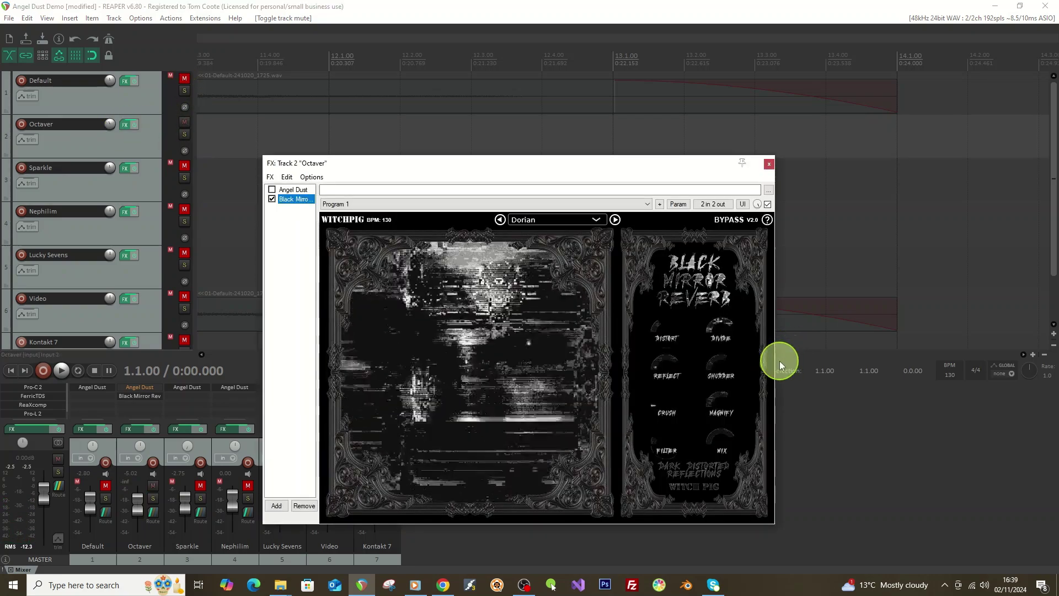
pyautogui.click(293, 191)
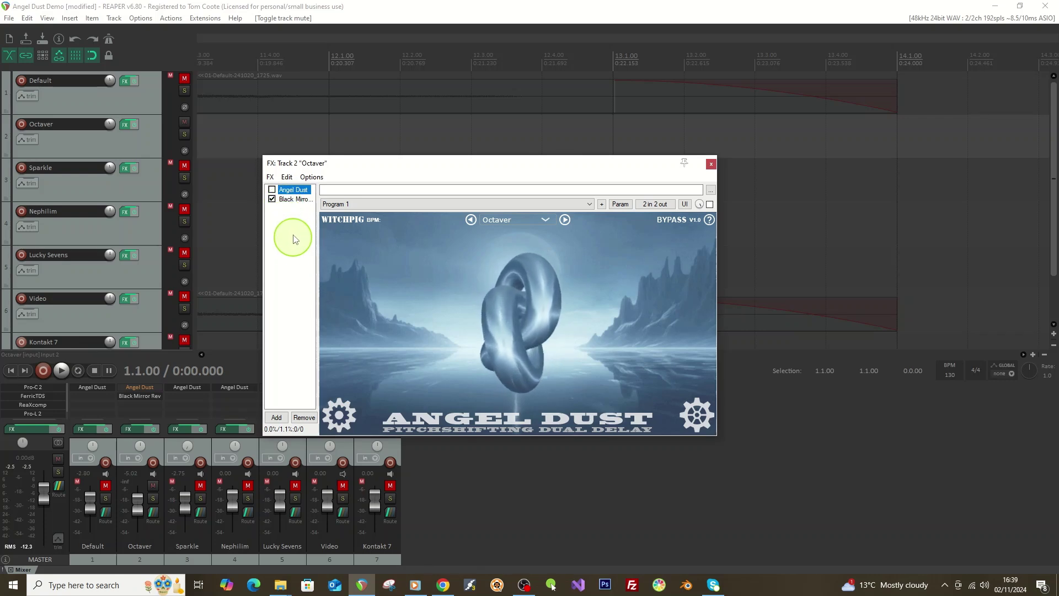
pyautogui.click(272, 189)
pyautogui.click(272, 199)
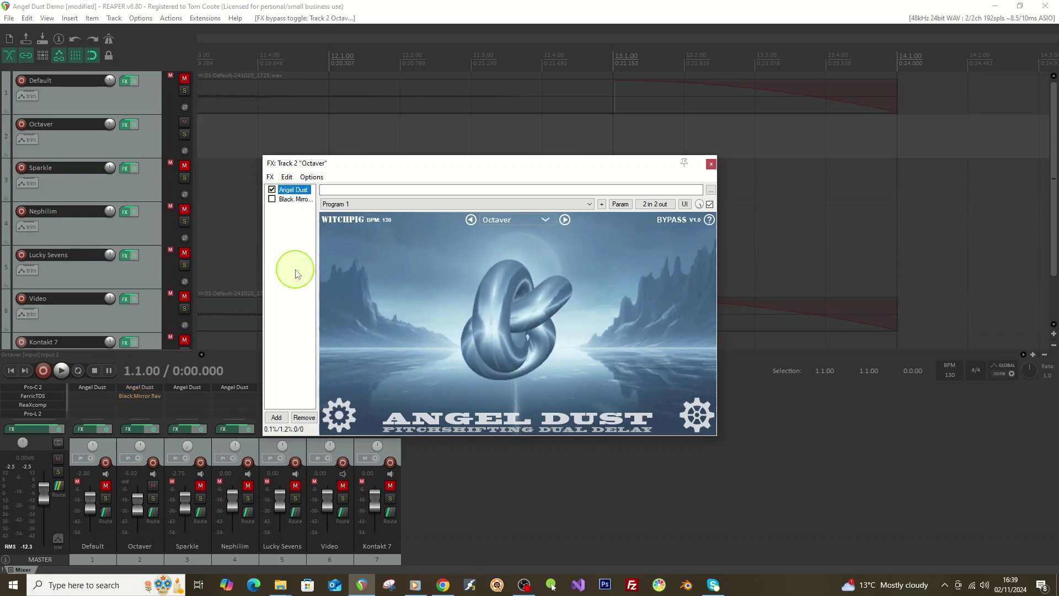
pyautogui.click(698, 416)
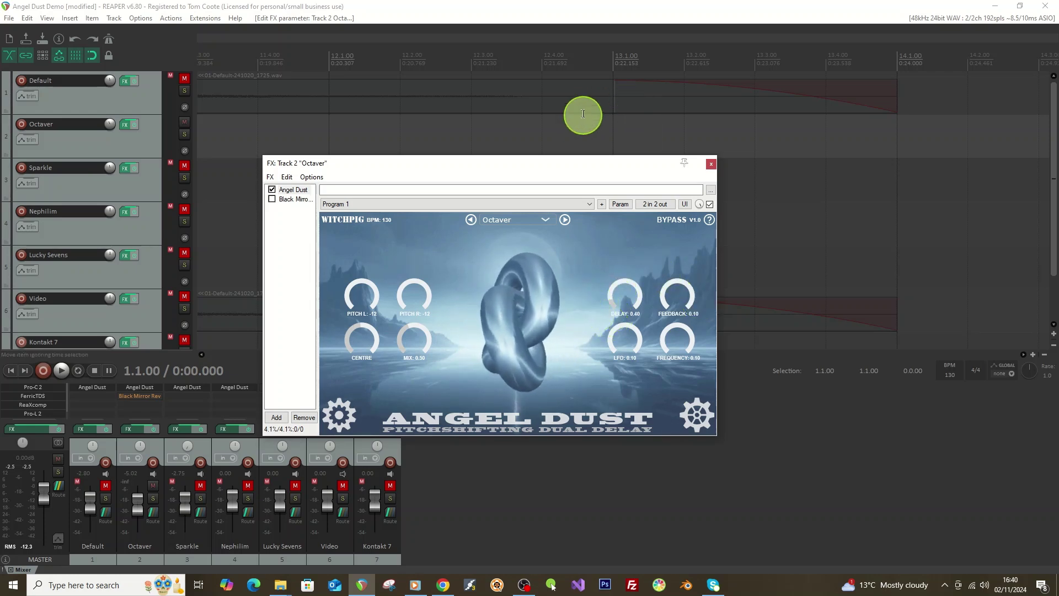
# Move the effects window clear of the tracks and place the edit cursor at 15.1.00, ahead of the Octaver clip.
pyautogui.moveTo(568, 164); pyautogui.dragTo(661, 139)
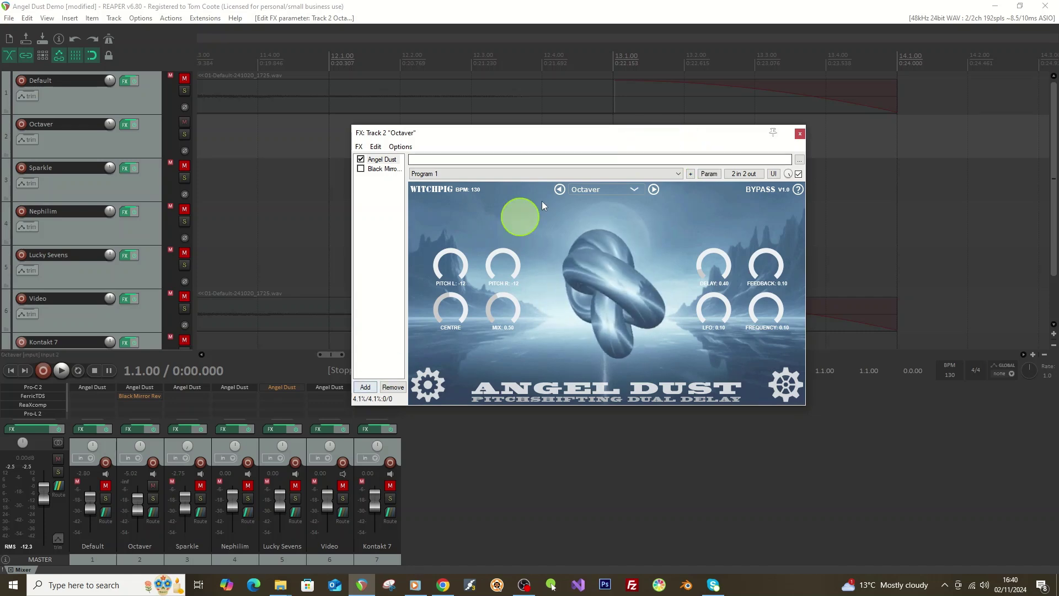
pyautogui.moveTo(622, 142); pyautogui.dragTo(819, 359)
pyautogui.moveTo(340, 356)
pyautogui.mouseDown()
pyautogui.moveTo(275, 355)
pyautogui.moveTo(397, 352)
pyautogui.moveTo(360, 355)
pyautogui.mouseUp()
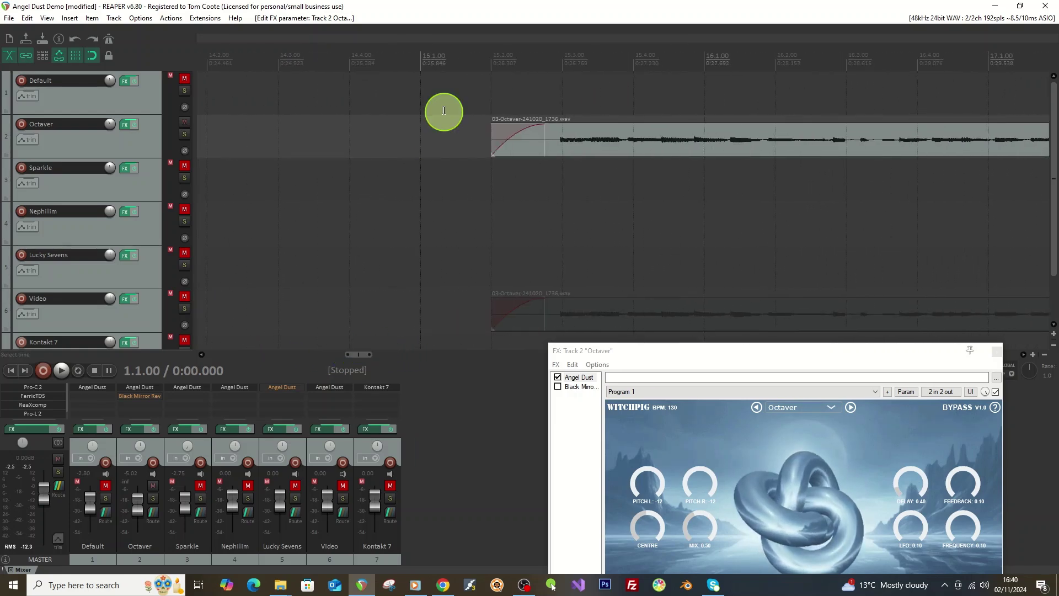
pyautogui.click(424, 136)
# Bypass Angel Dust on the Octaver track and play a short passage of the dry clip.
pyautogui.moveTo(772, 360); pyautogui.dragTo(629, 228)
pyautogui.click(834, 278)
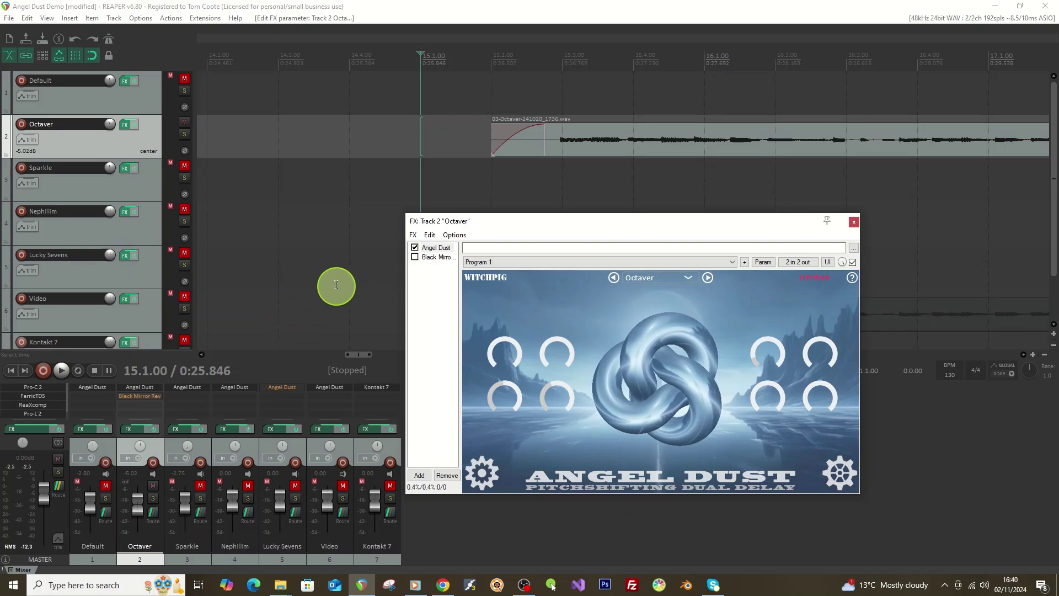
pyautogui.click(61, 373)
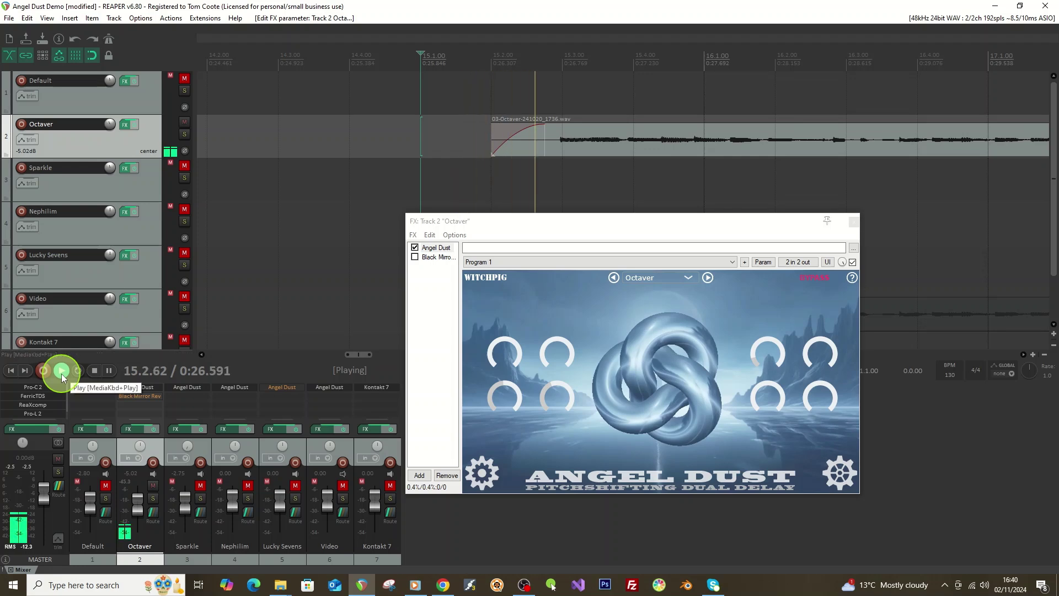
pyautogui.click(94, 372)
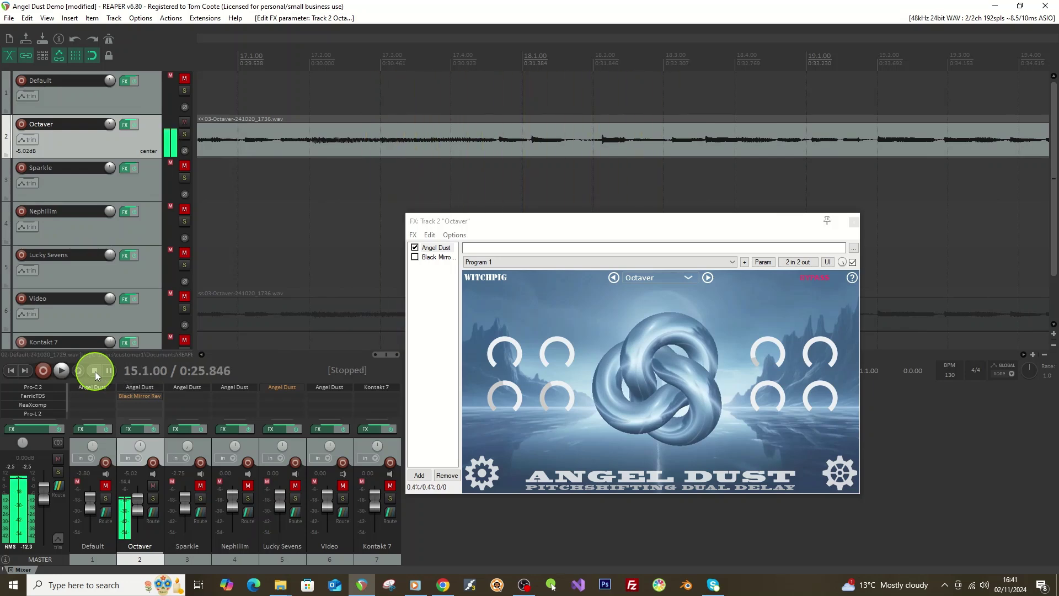
# Turn off the bypass on the Octaver track and play its clip from 15.1.00 through Angel Dust.
pyautogui.click(818, 282)
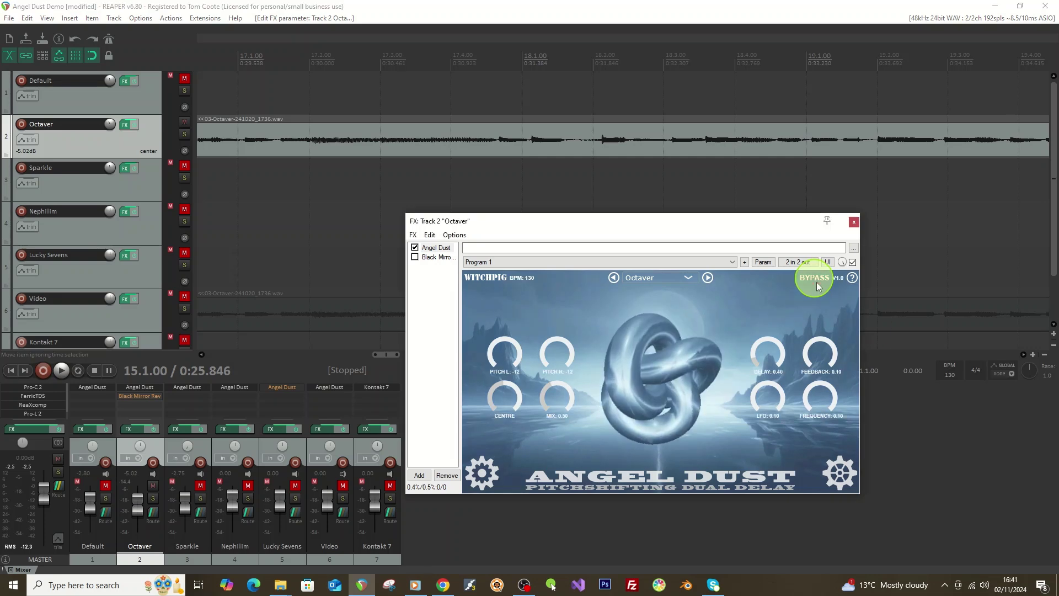
pyautogui.click(61, 371)
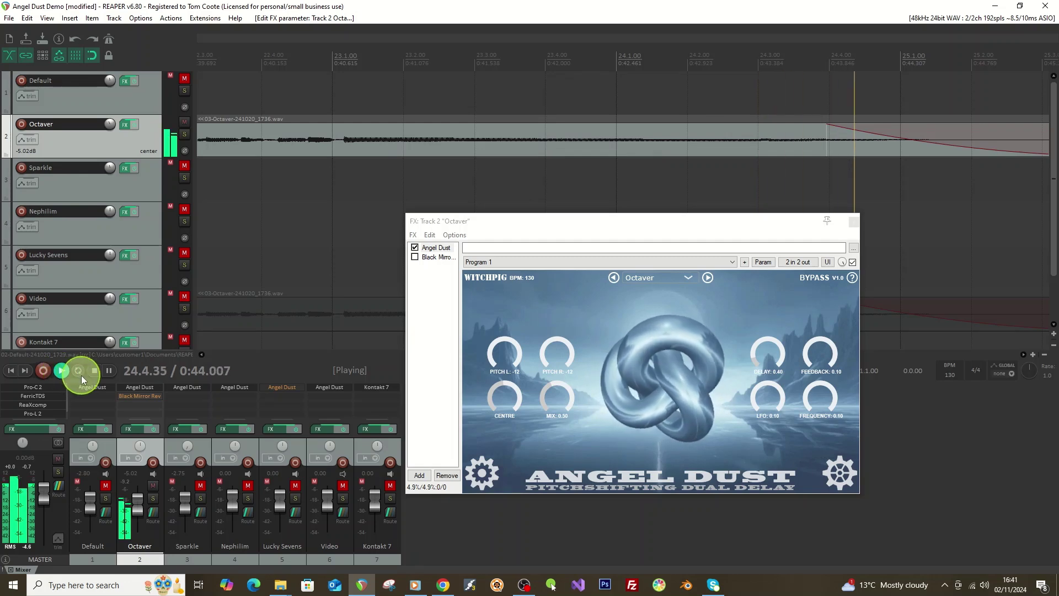
pyautogui.click(95, 370)
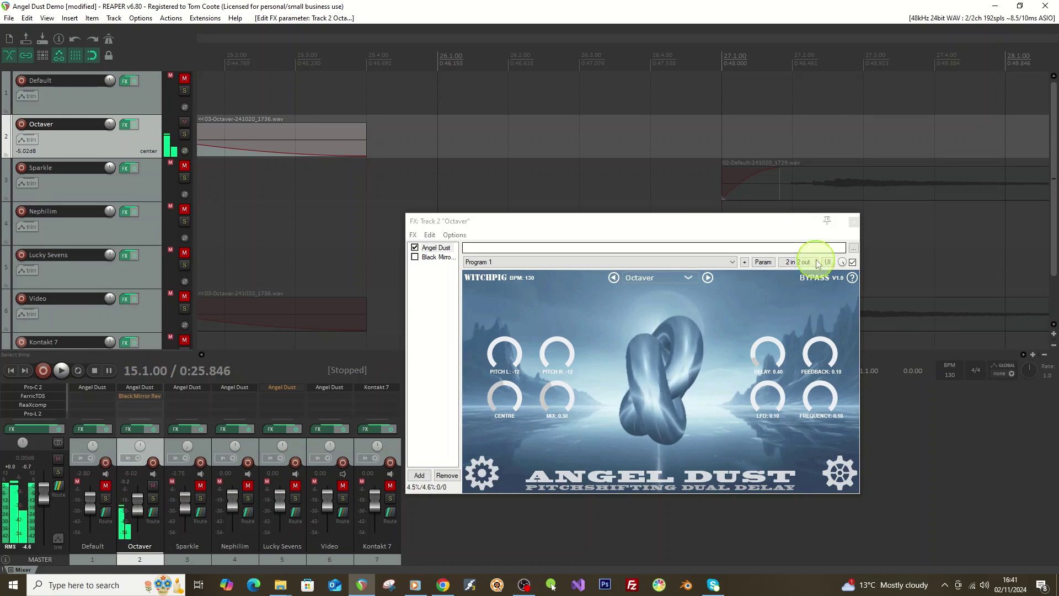
# Close the Octaver track's effects window, mute Octaver and unmute Sparkle.
pyautogui.click(854, 221)
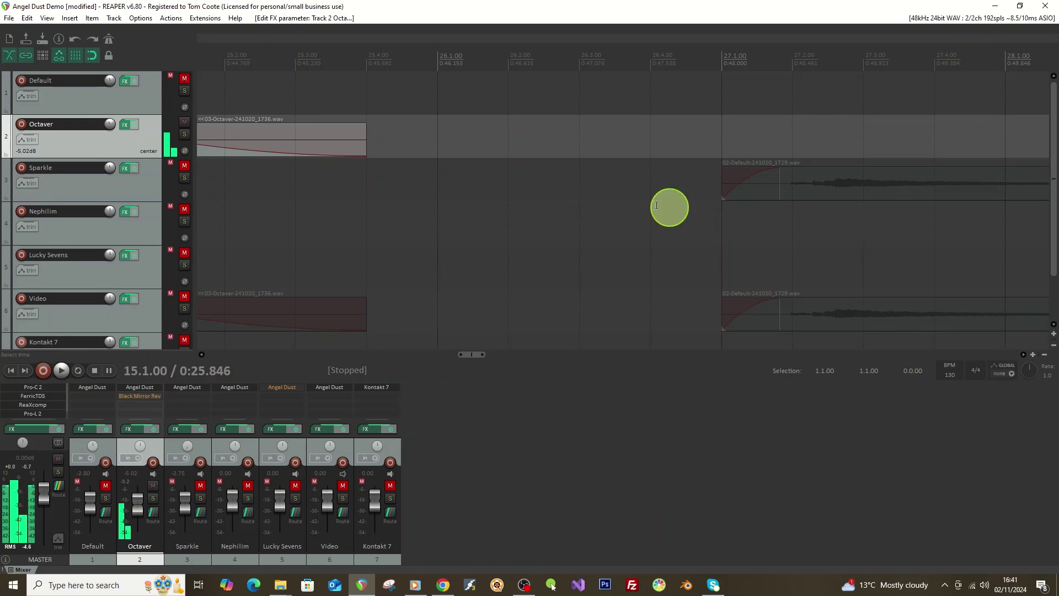
pyautogui.click(184, 121)
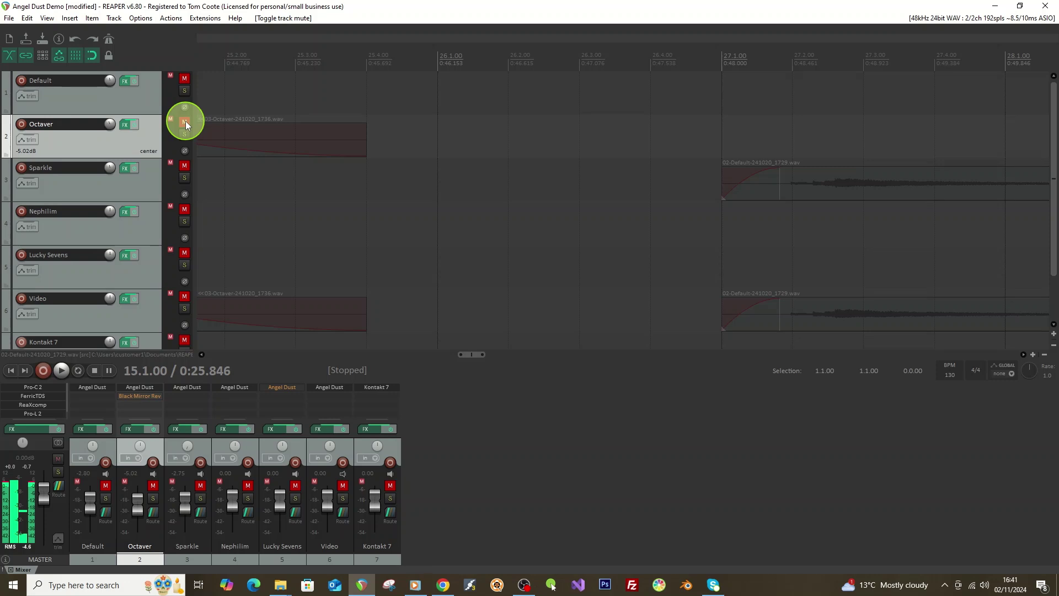
pyautogui.click(184, 165)
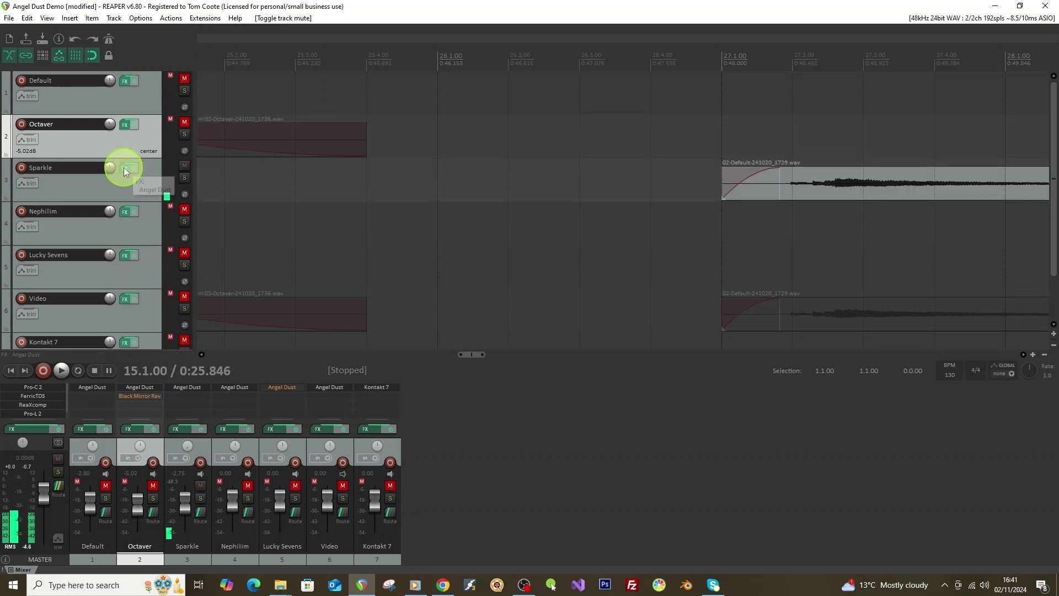
# Open the Sparkle track's effects chain and display Angel Dust's parameter controls.
pyautogui.click(124, 168)
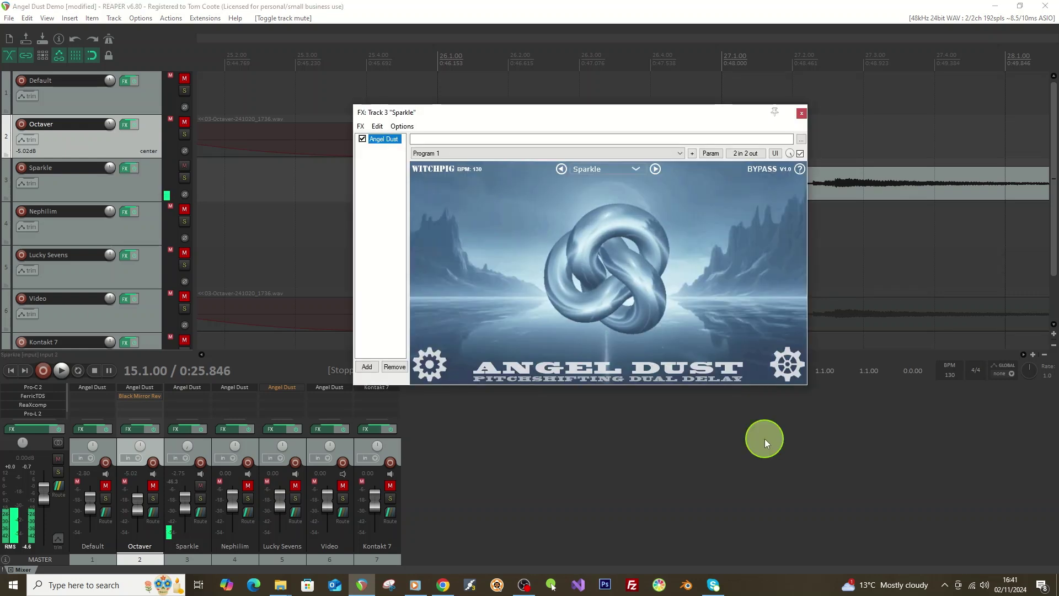
pyautogui.click(787, 364)
pyautogui.moveTo(688, 110); pyautogui.dragTo(610, 196)
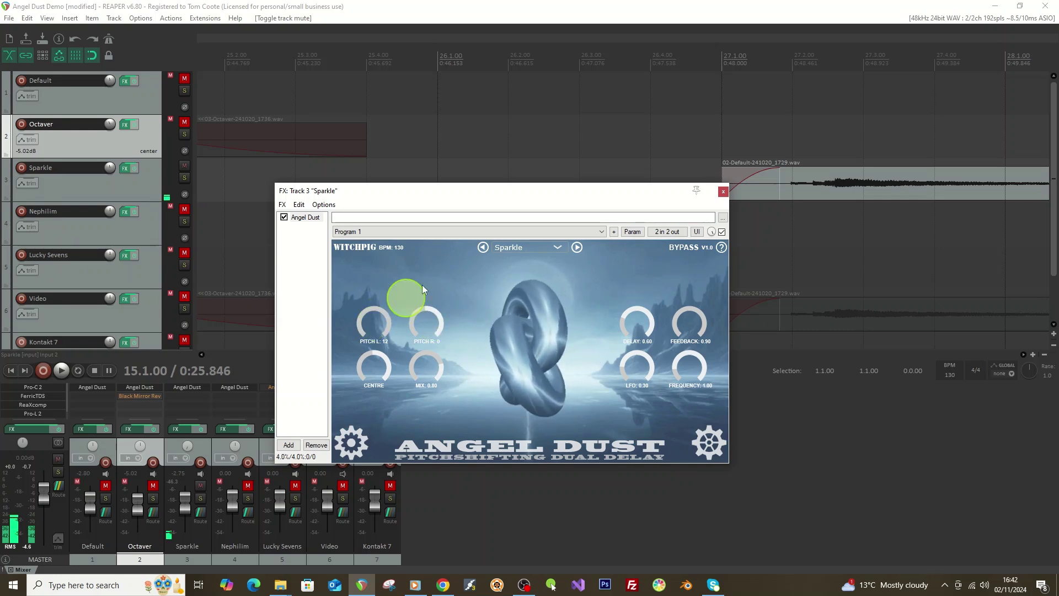
# Move the effects window away from the Sparkle clip and place the edit cursor at 26.4.00 on the Sparkle track.
pyautogui.moveTo(522, 199); pyautogui.dragTo(608, 242)
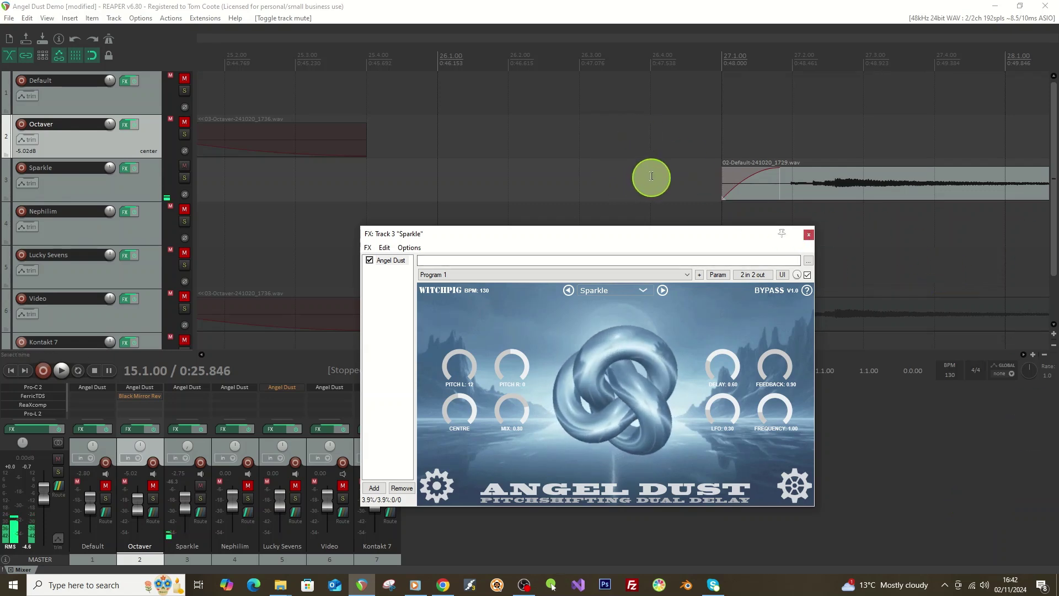
pyautogui.click(648, 177)
pyautogui.moveTo(689, 243); pyautogui.dragTo(744, 248)
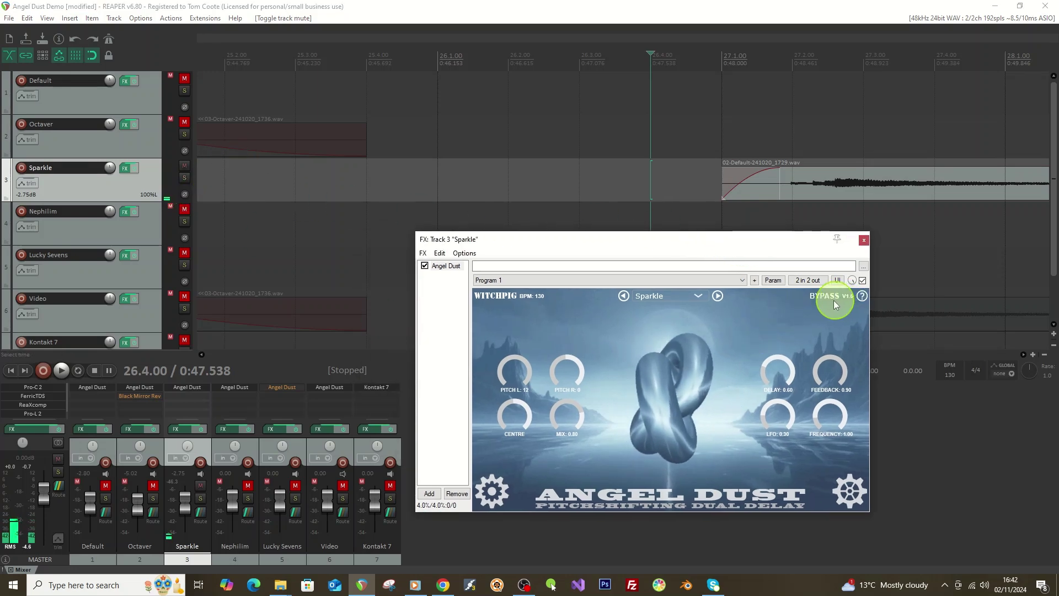
# Bypass Angel Dust on the Sparkle track and play the dry clip from 26.4.00.
pyautogui.click(820, 295)
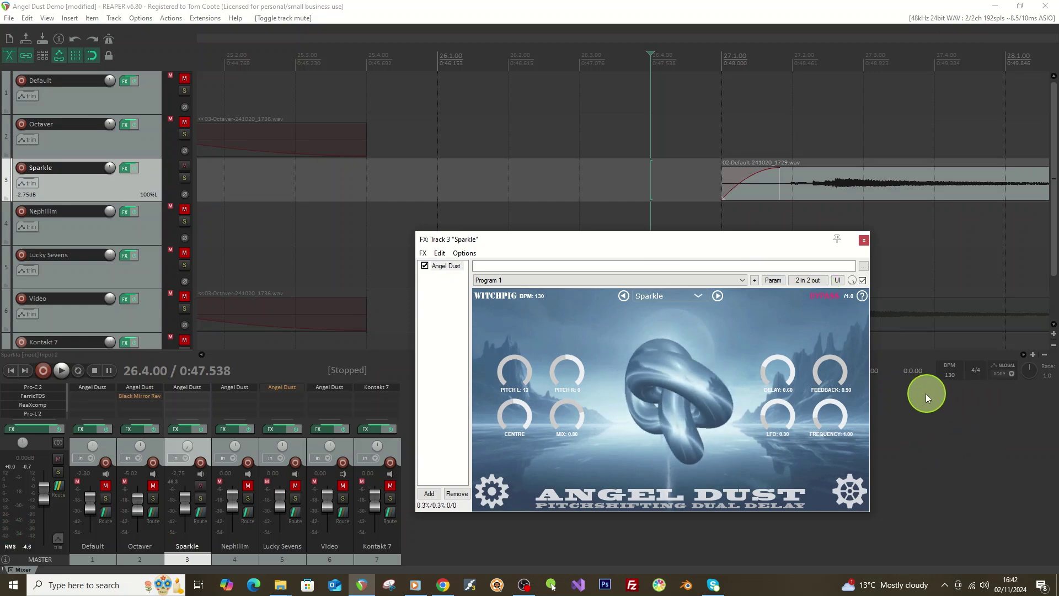
pyautogui.click(62, 371)
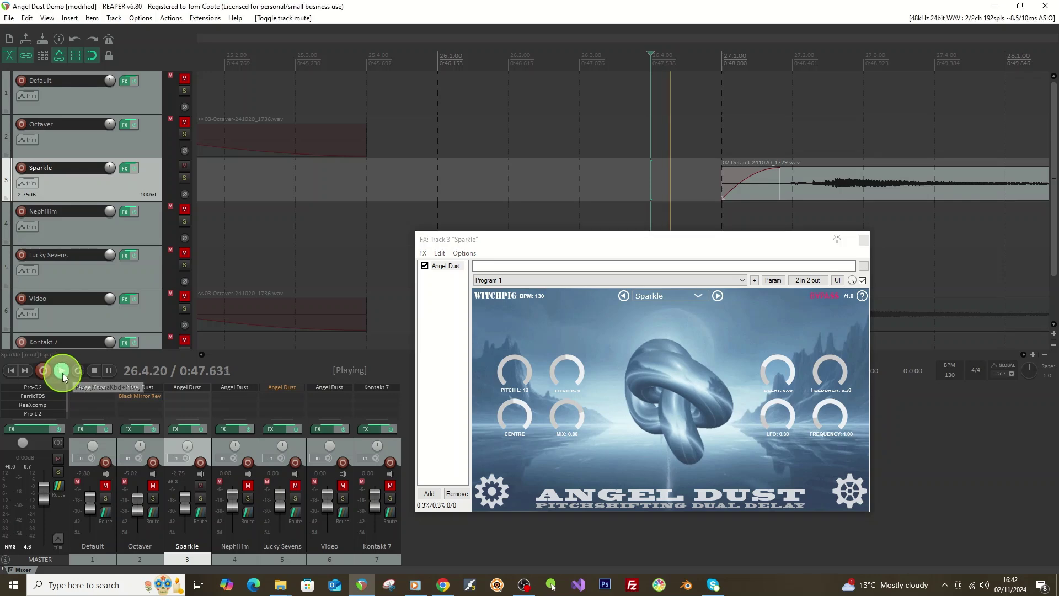
pyautogui.click(97, 368)
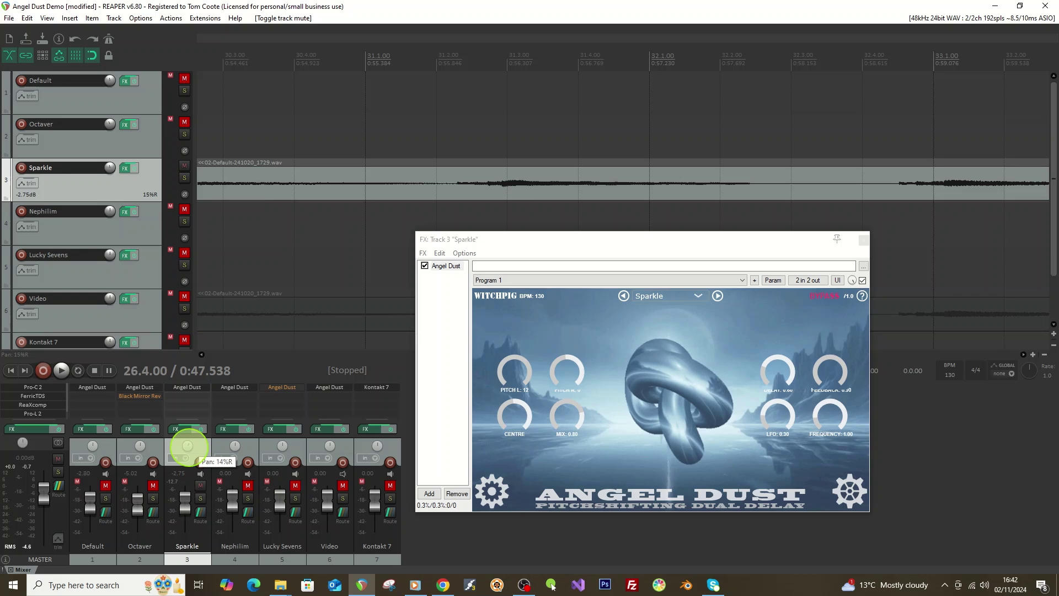
# Centre the Sparkle track's pan and play its clip from 26.4.00 with Angel Dust's bypass turned off, stopping after the clip ends.
pyautogui.doubleClick(187, 446)
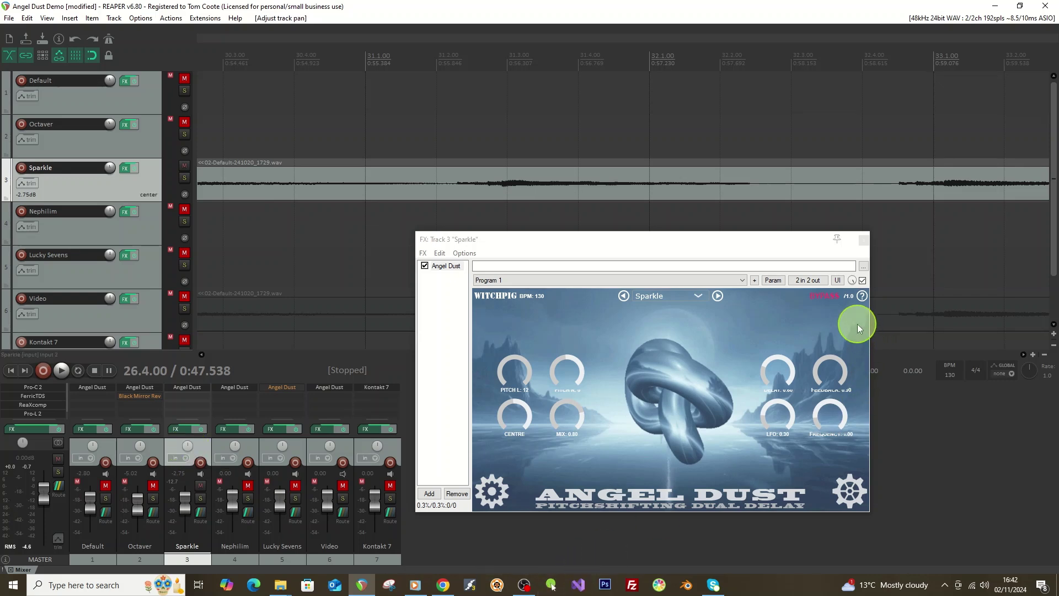
pyautogui.click(830, 296)
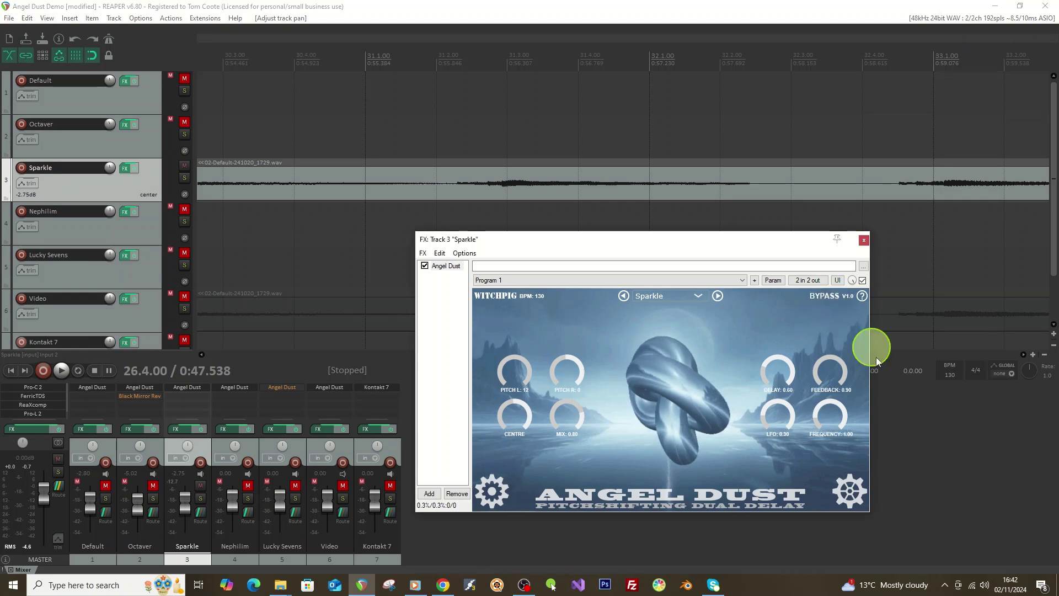
pyautogui.click(60, 369)
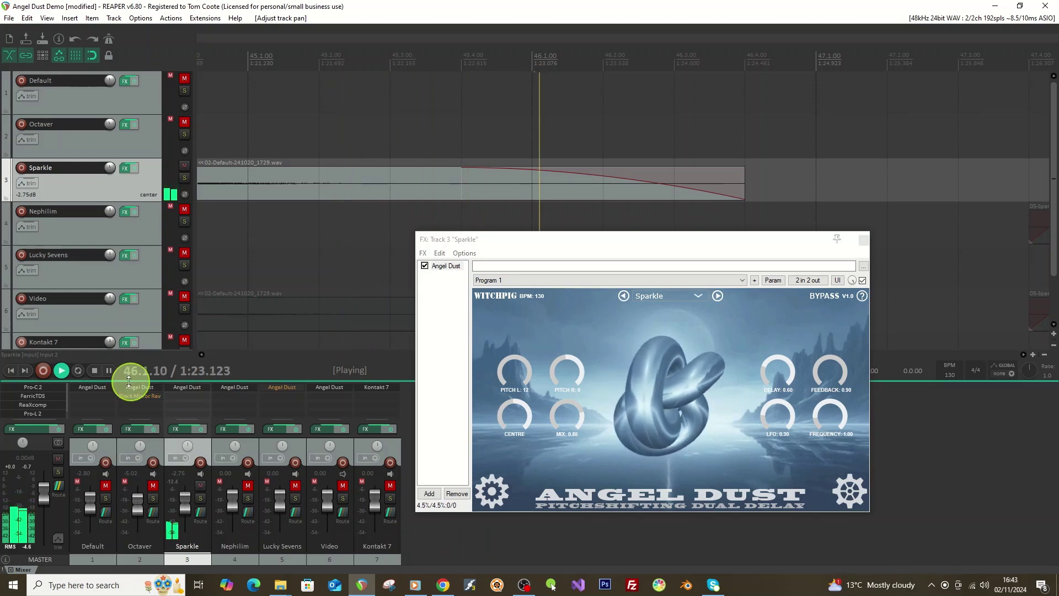
pyautogui.click(96, 370)
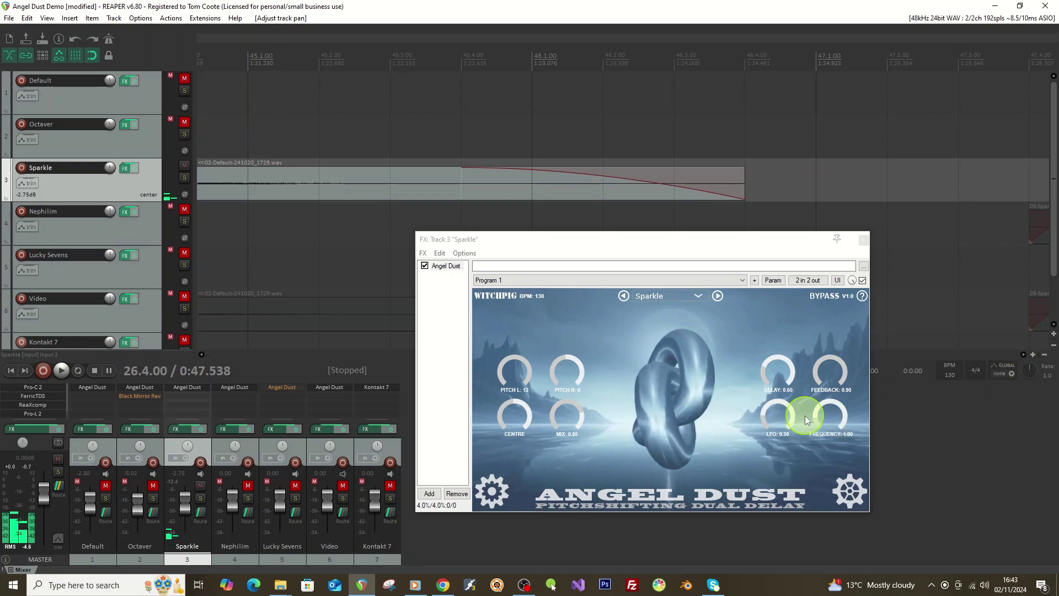
# View the Sparkle track's list of automation envelopes, including Angel Dust's parameters, and close it.
pyautogui.click(30, 183)
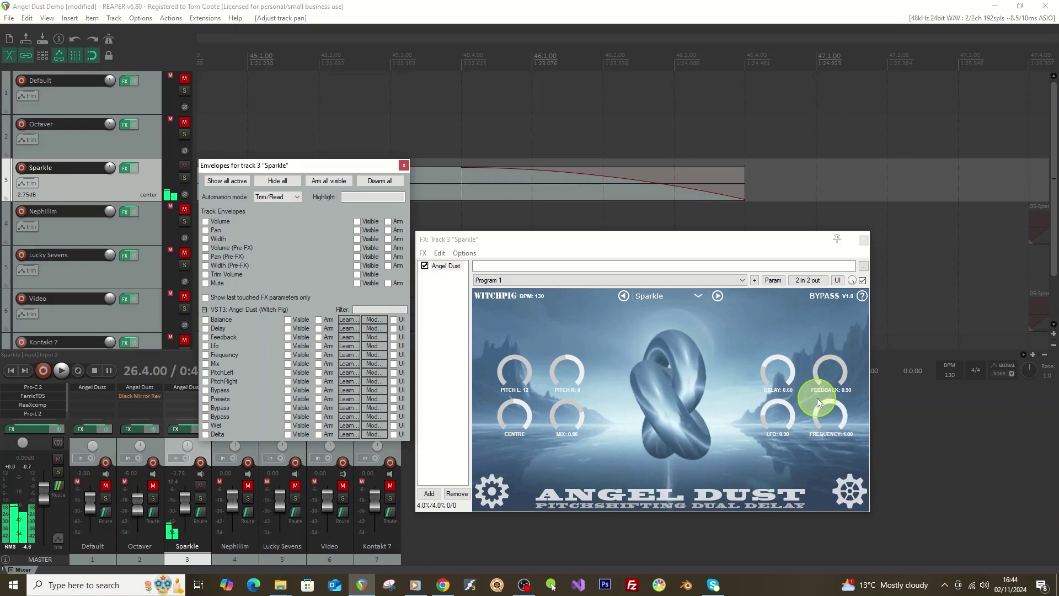
pyautogui.click(404, 166)
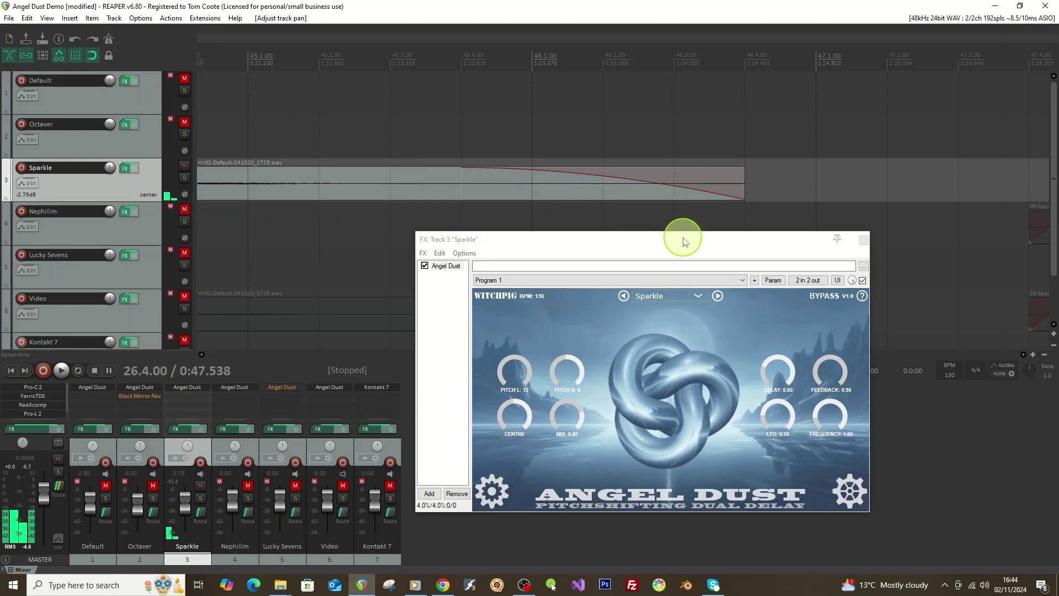
# Duplicate the Sparkle track and separate the effects windows of the original and the copy so both can be seen.
pyautogui.moveTo(683, 246); pyautogui.dragTo(694, 229)
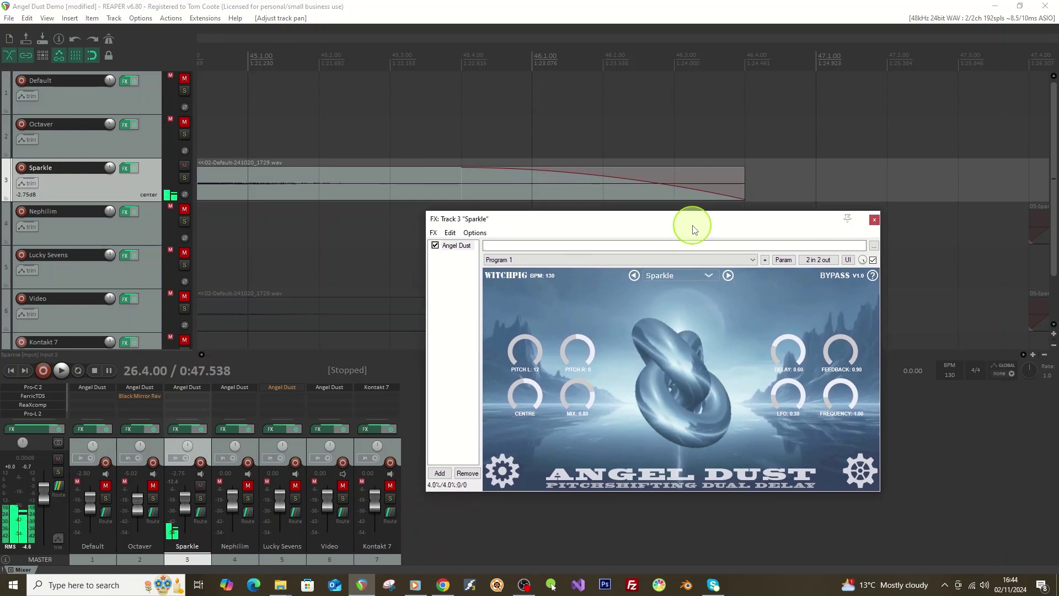
pyautogui.rightClick(75, 188)
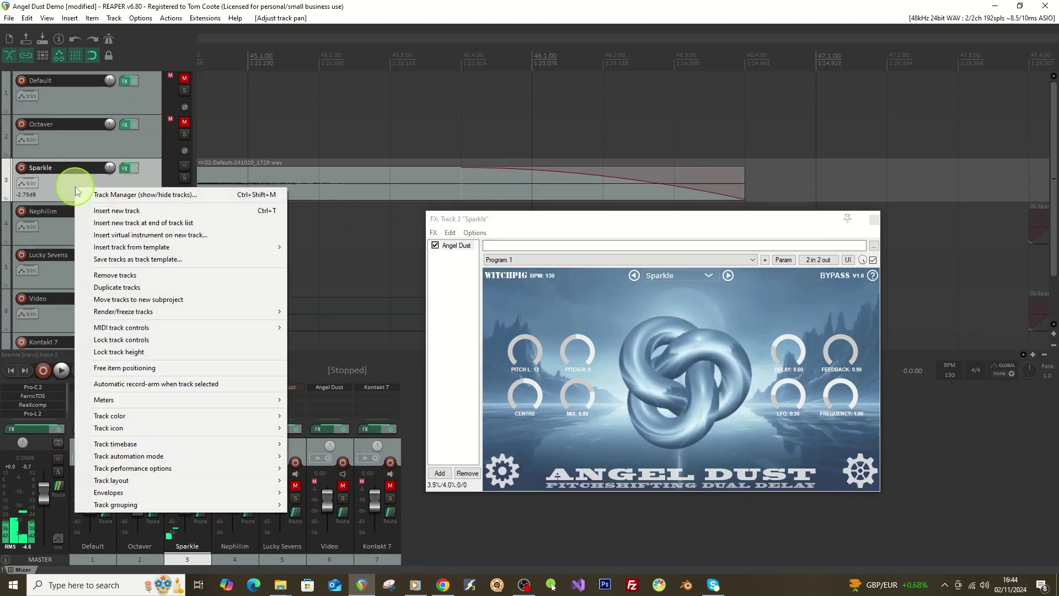
pyautogui.click(119, 287)
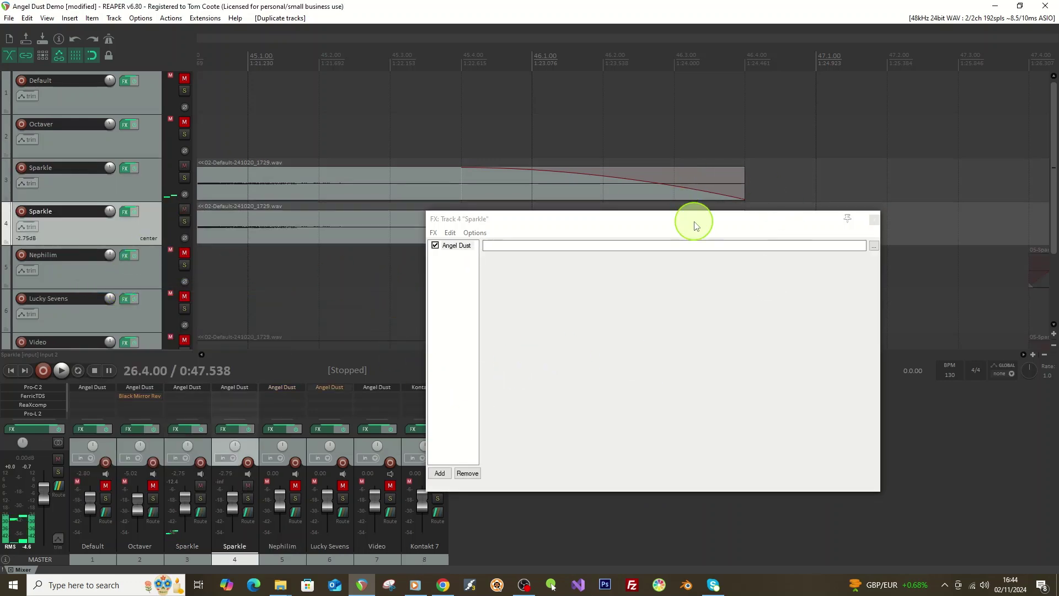
pyautogui.moveTo(702, 231); pyautogui.dragTo(834, 312)
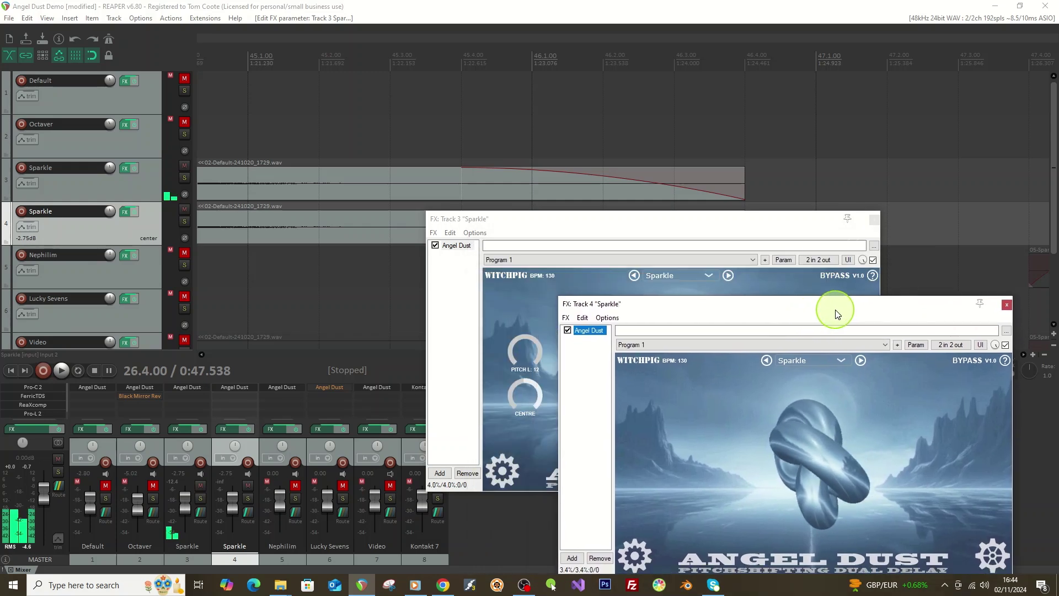
pyautogui.moveTo(743, 226); pyautogui.dragTo(433, 119)
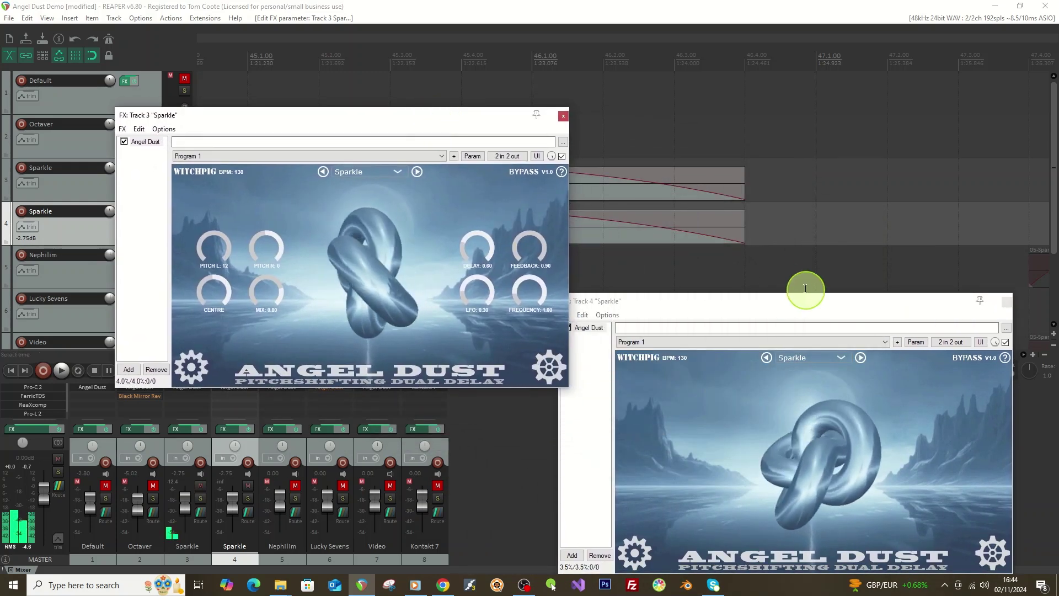
pyautogui.moveTo(783, 311); pyautogui.dragTo(806, 125)
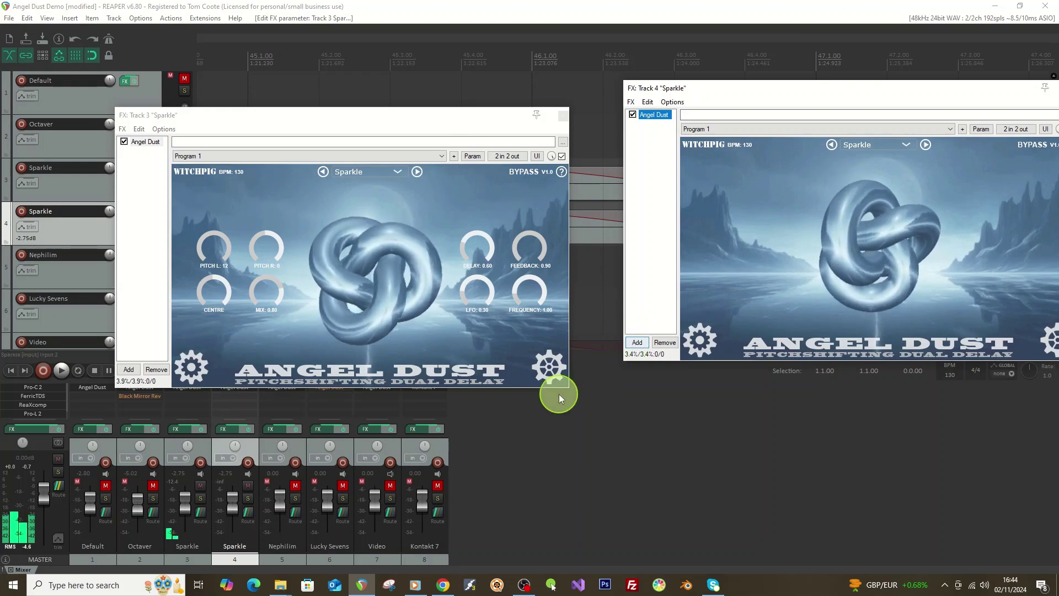
# Pan the original Sparkle track to the left channel and its duplicate to the right channel.
pyautogui.click(187, 445)
pyautogui.moveTo(232, 442); pyautogui.dragTo(235, 445)
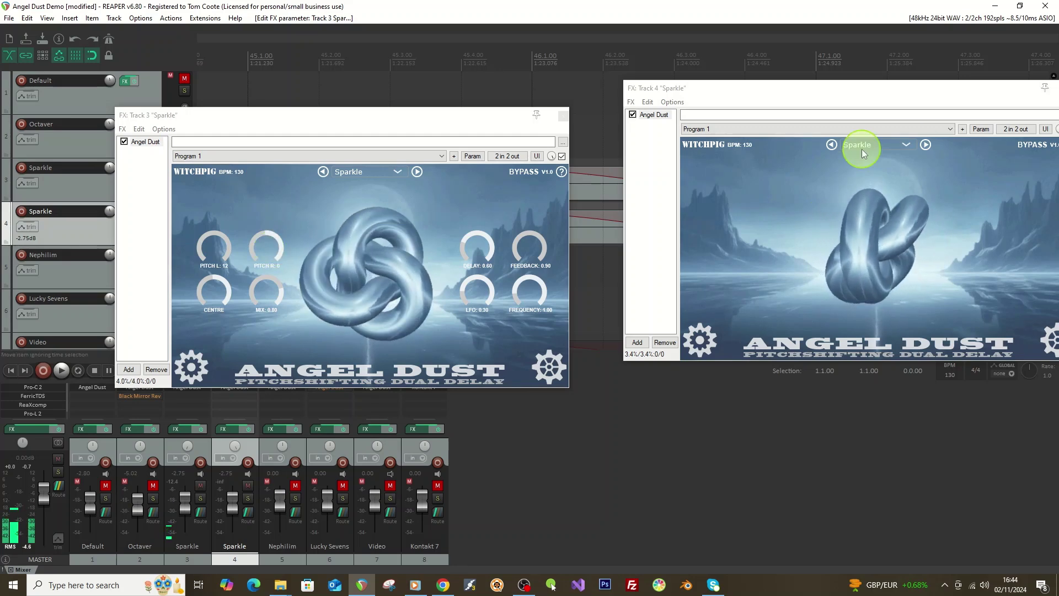
# Reveal Angel Dust's parameter controls on the duplicate Sparkle track and set Pitch L to 4 and Pitch R to 10.
pyautogui.moveTo(825, 99); pyautogui.dragTo(783, 129)
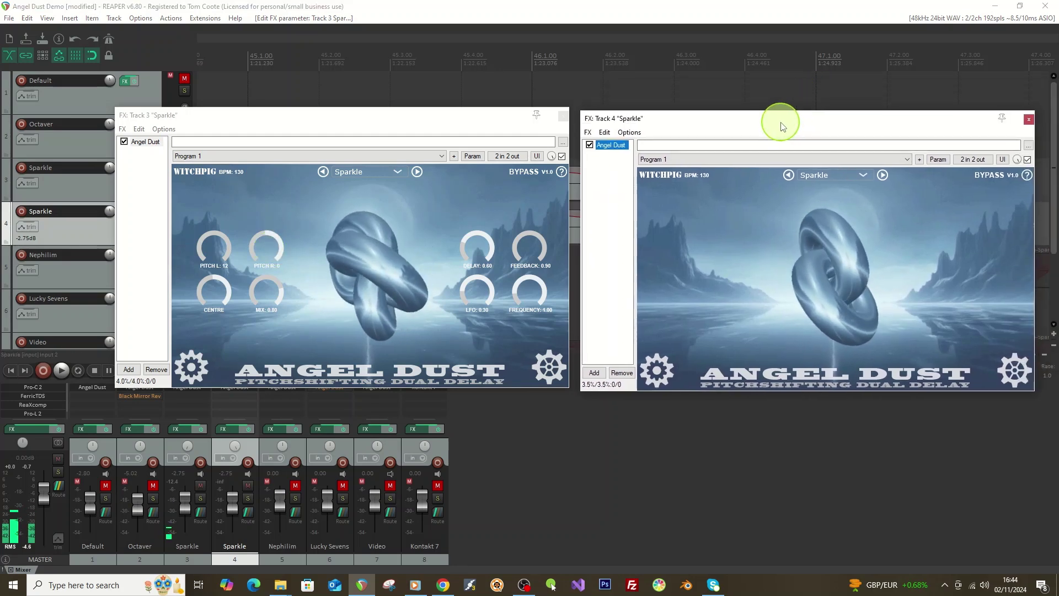
pyautogui.click(1015, 368)
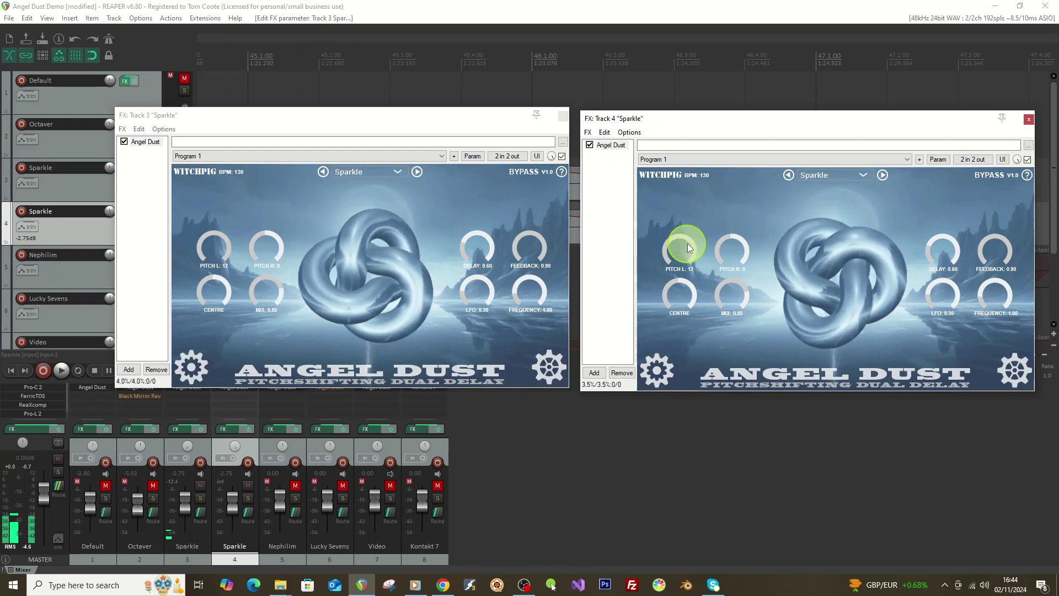
pyautogui.moveTo(687, 243); pyautogui.dragTo(654, 254)
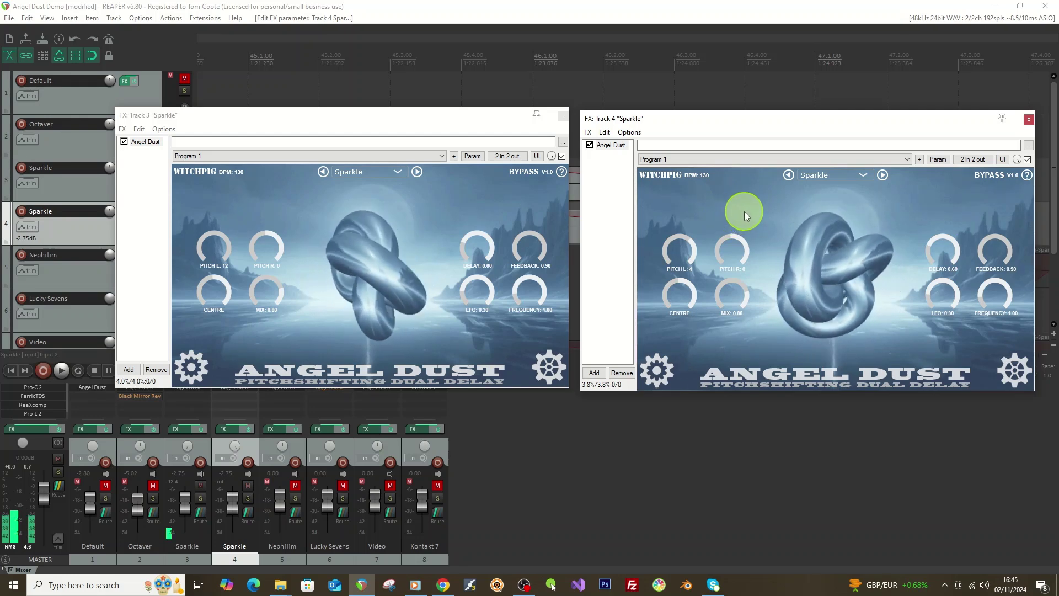
pyautogui.moveTo(723, 241); pyautogui.dragTo(749, 210)
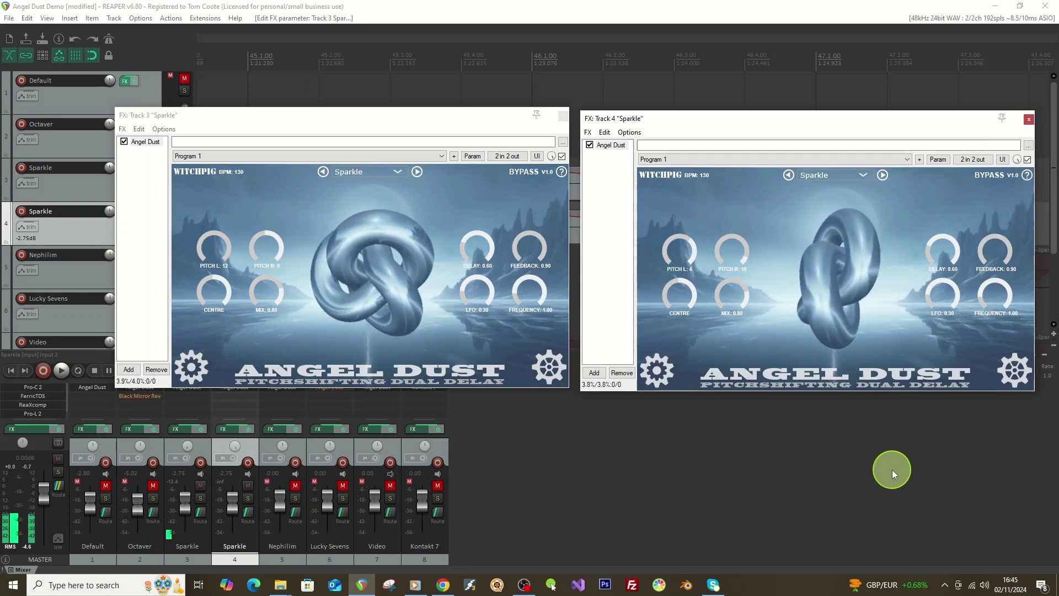
# Play both Sparkle tracks together from 26.4.00 and stop playback after the clips end.
pyautogui.click(61, 370)
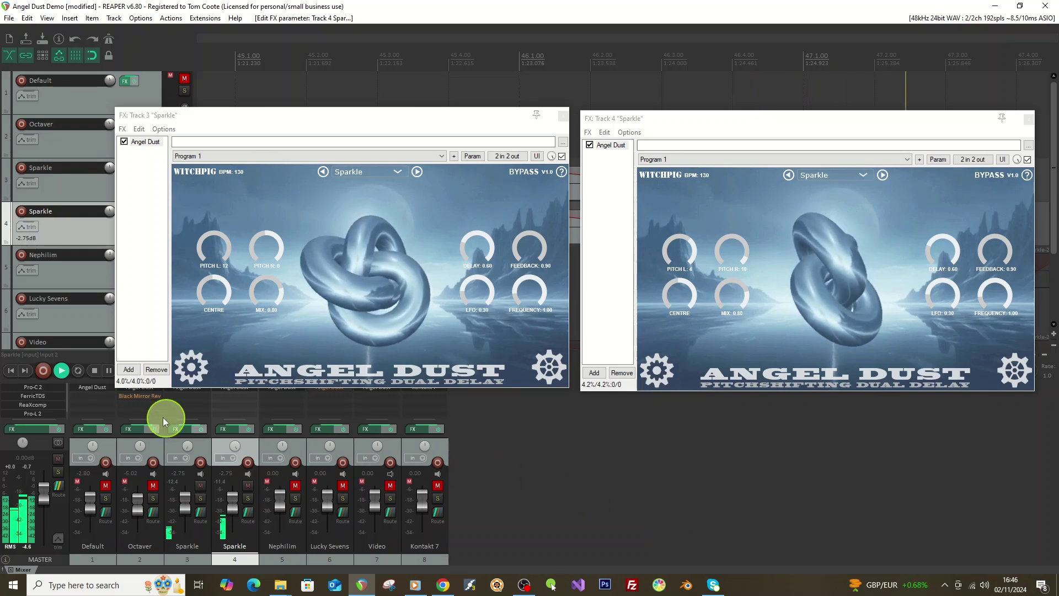
pyautogui.click(96, 372)
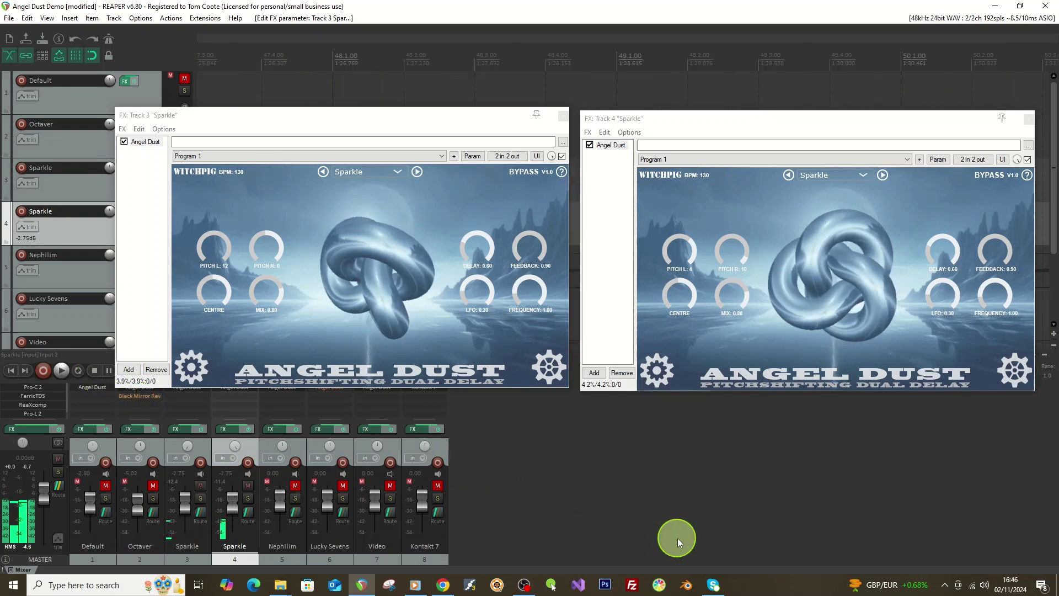